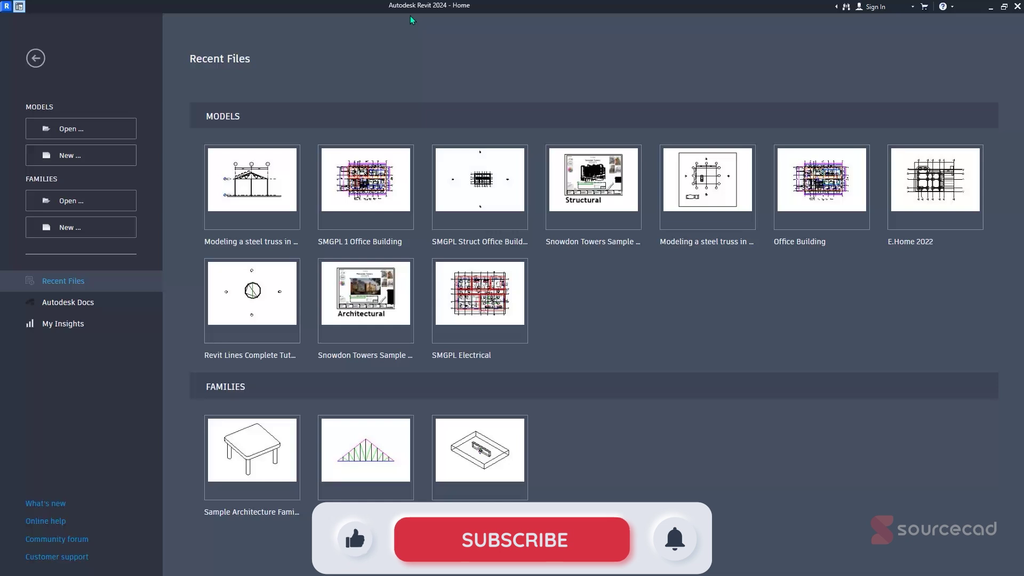
- Start a new project and review the built-in templates it can be based on
click(76, 162)
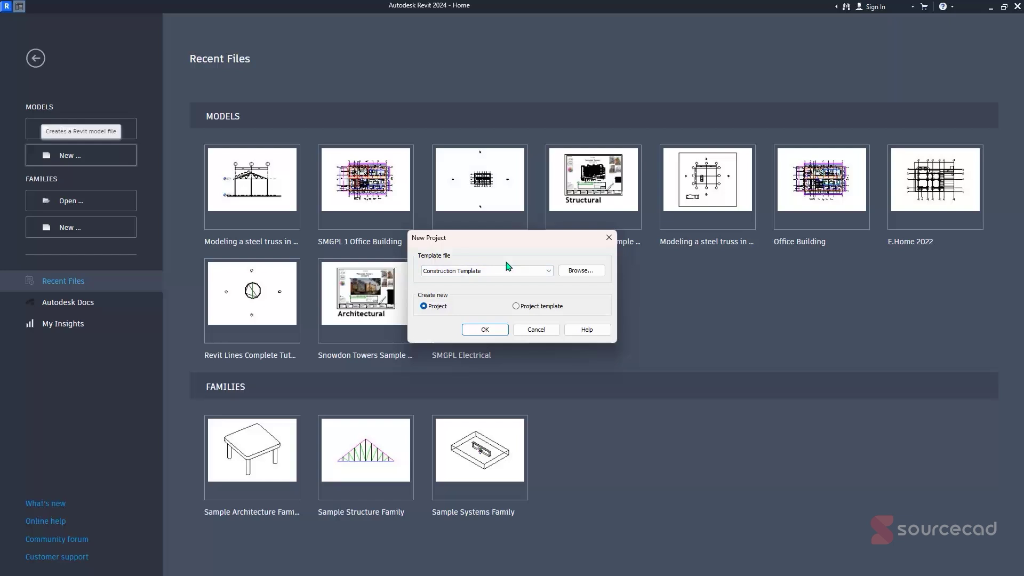
click(530, 272)
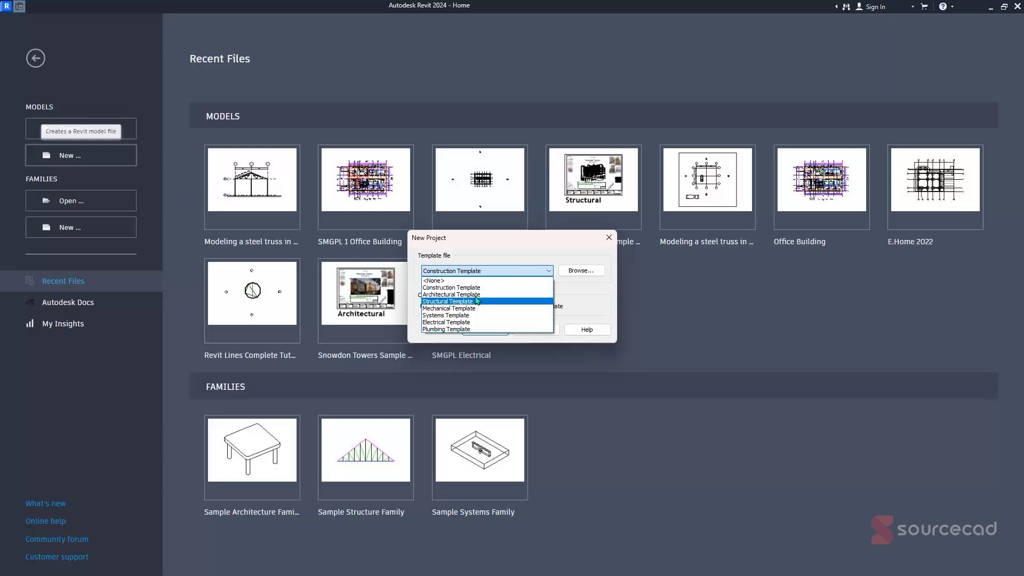
key(Down)
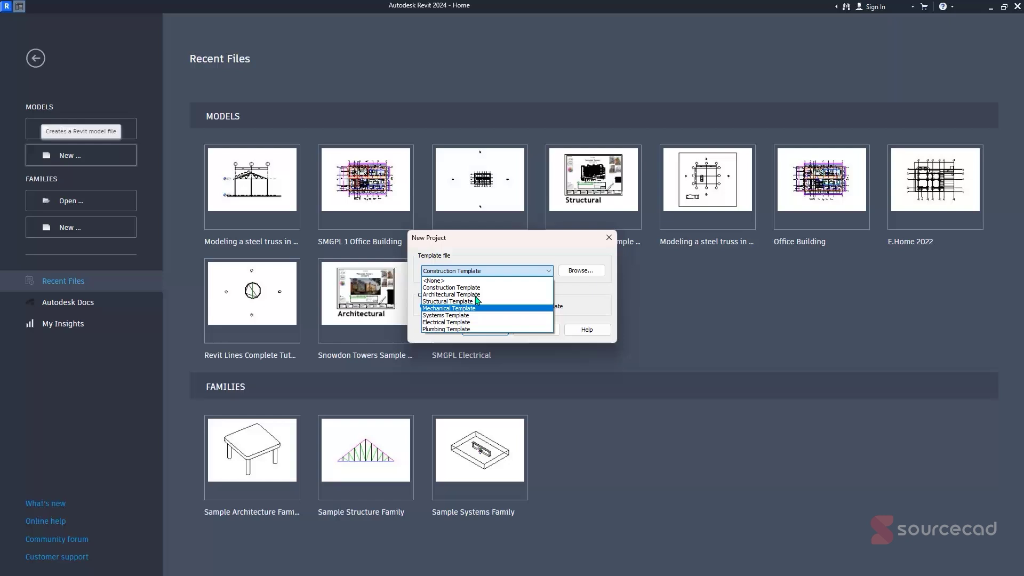
key(Up)
key(Up)
key(Up)
key(Up)
key(Down)
key(Down)
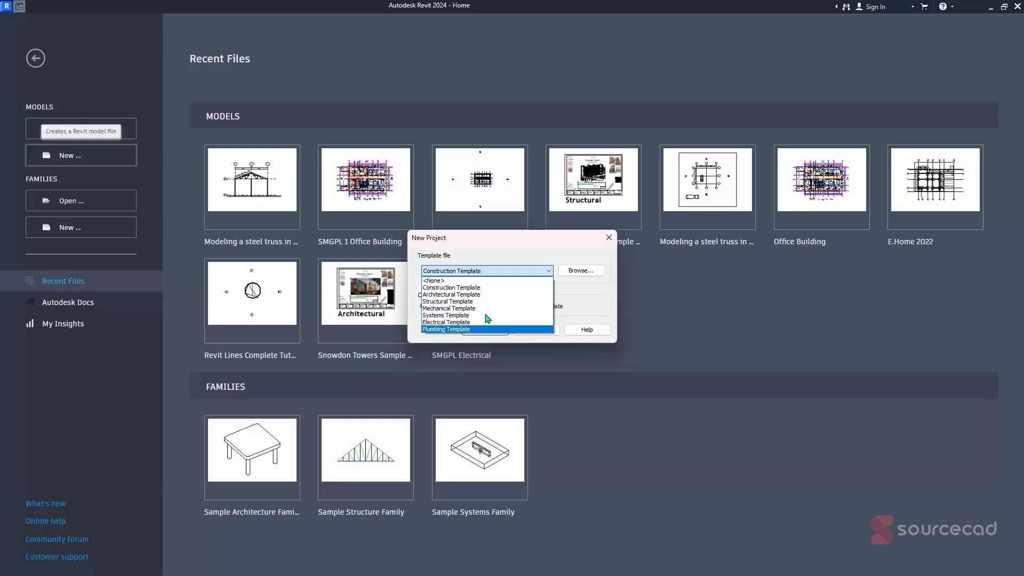
click(530, 238)
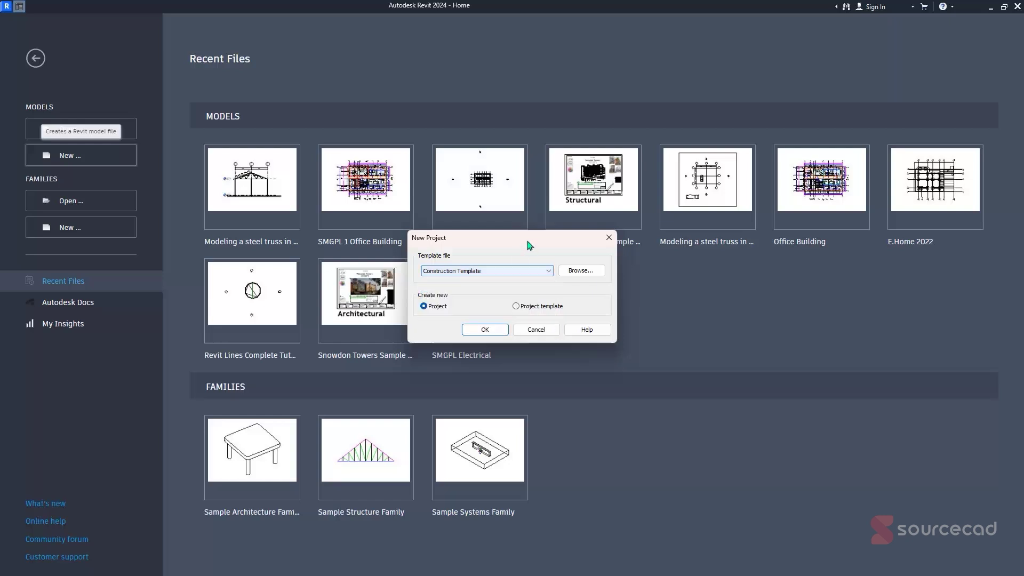
- Look through the template files in the English folder without choosing one
click(581, 271)
scroll(582, 274, down, 4)
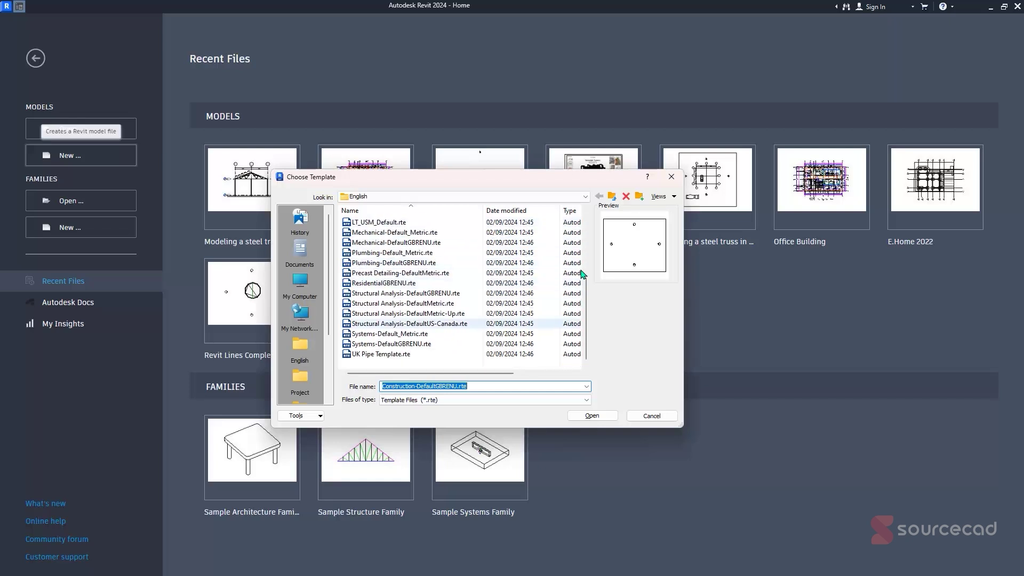
scroll(411, 315, up, 3)
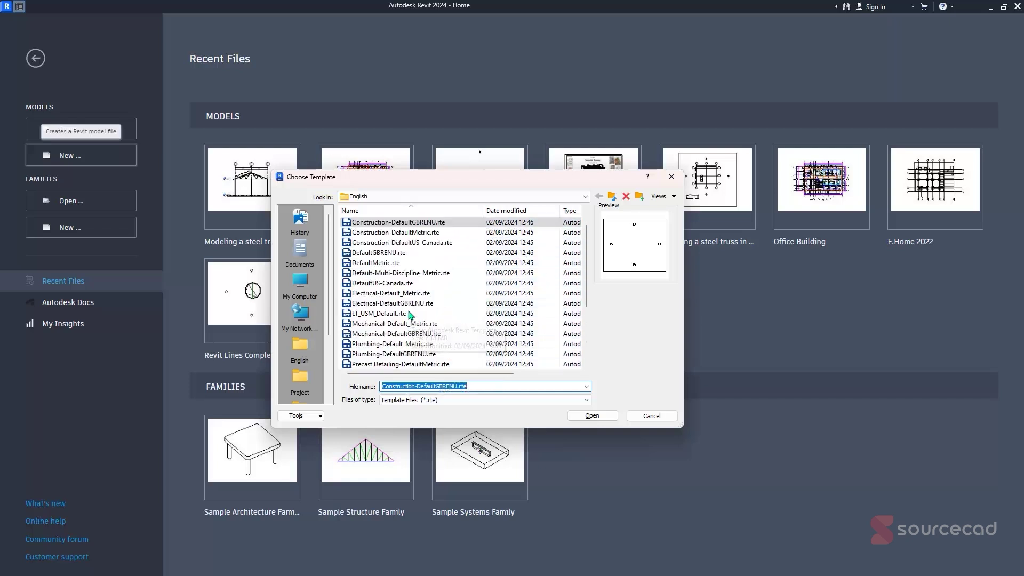
scroll(411, 314, up, 1)
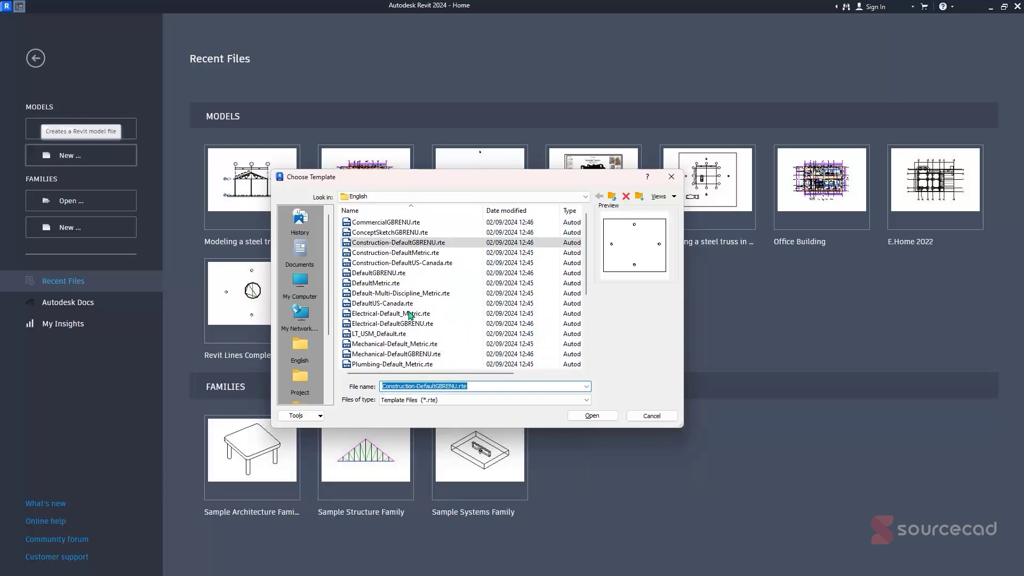
click(645, 420)
- Create the new project from the Architectural Template
click(510, 272)
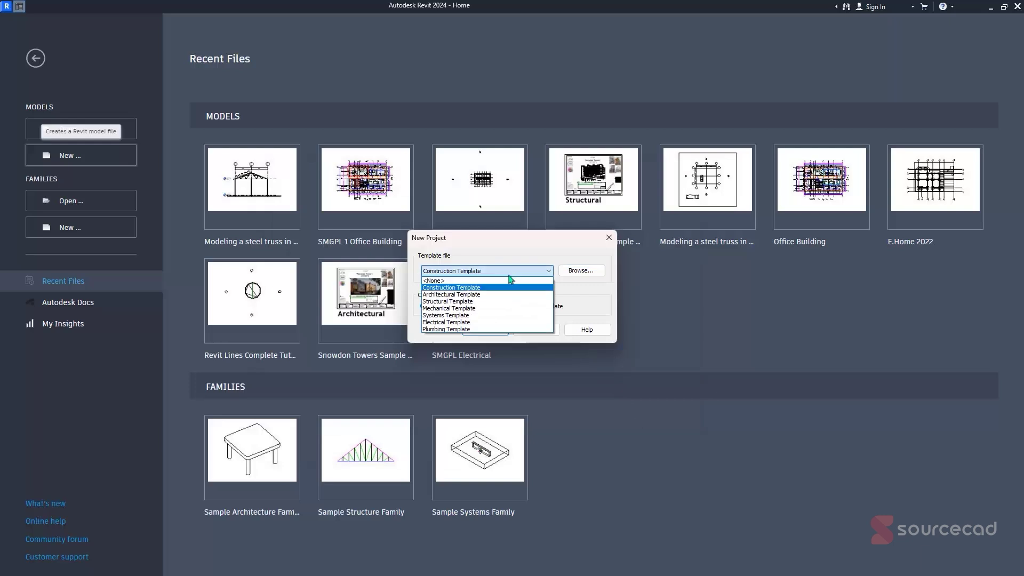
click(479, 294)
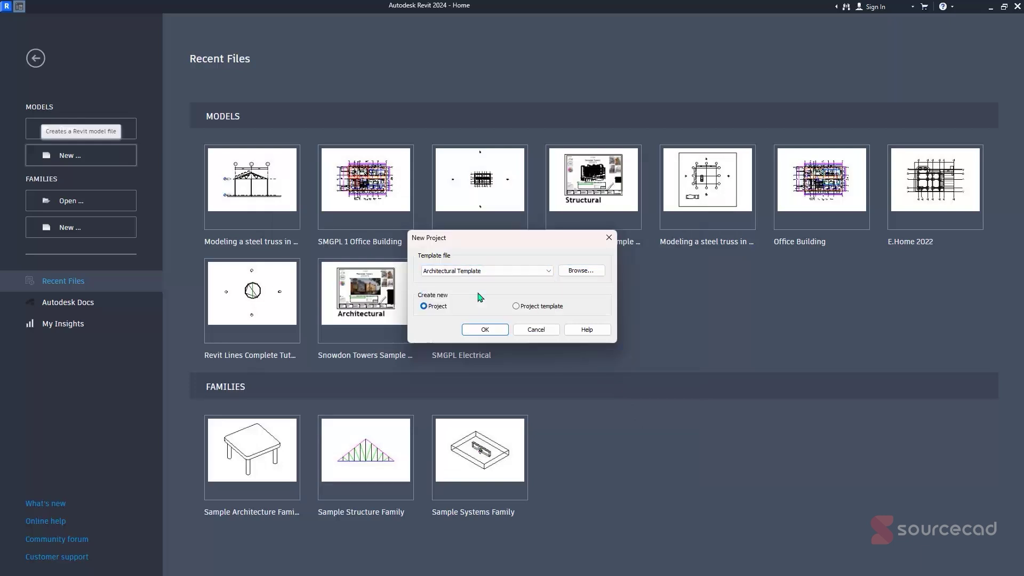
click(484, 329)
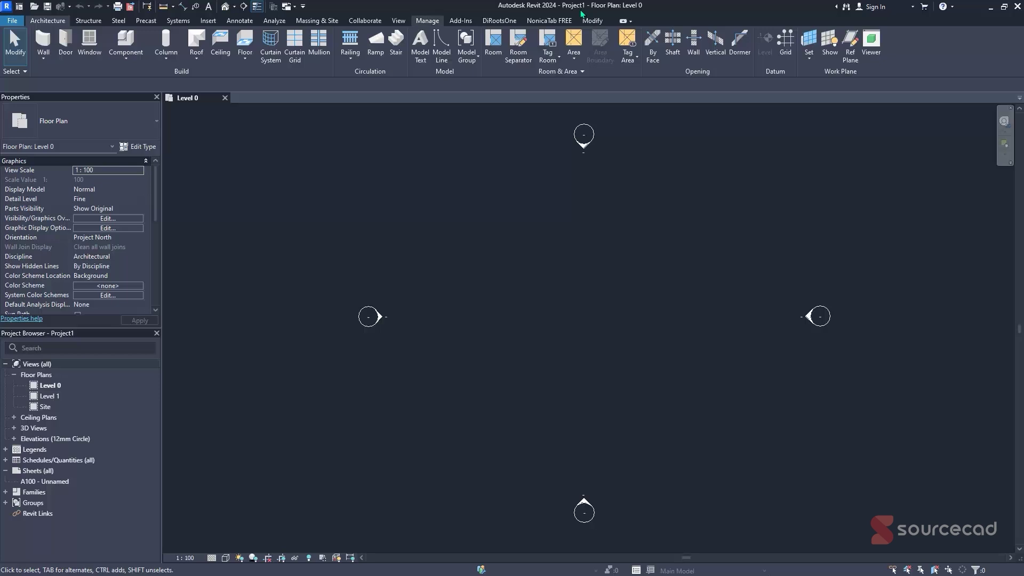
- In the project information, set the organization name to SourceCAD and fill in the author's name
click(427, 22)
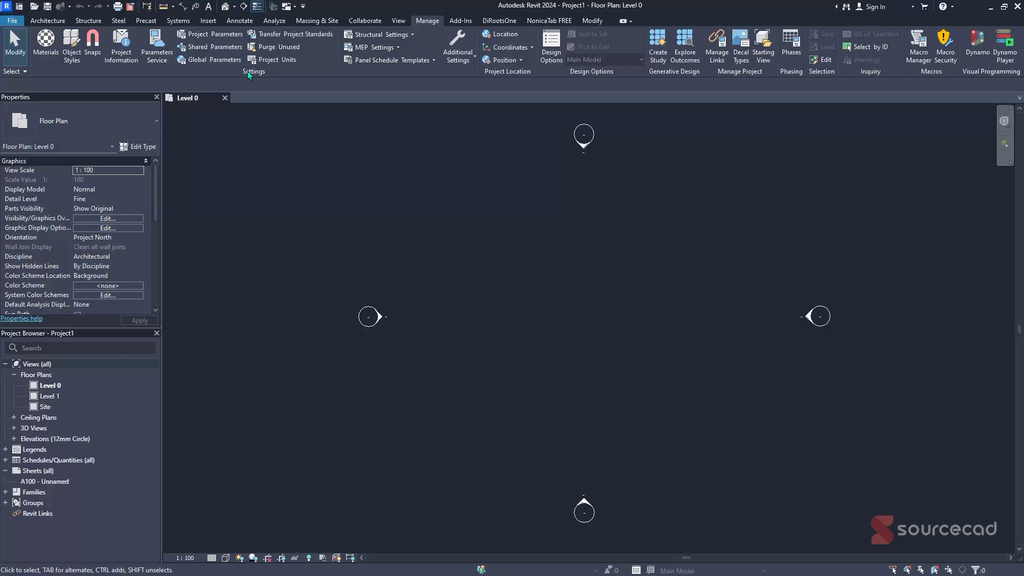
click(135, 56)
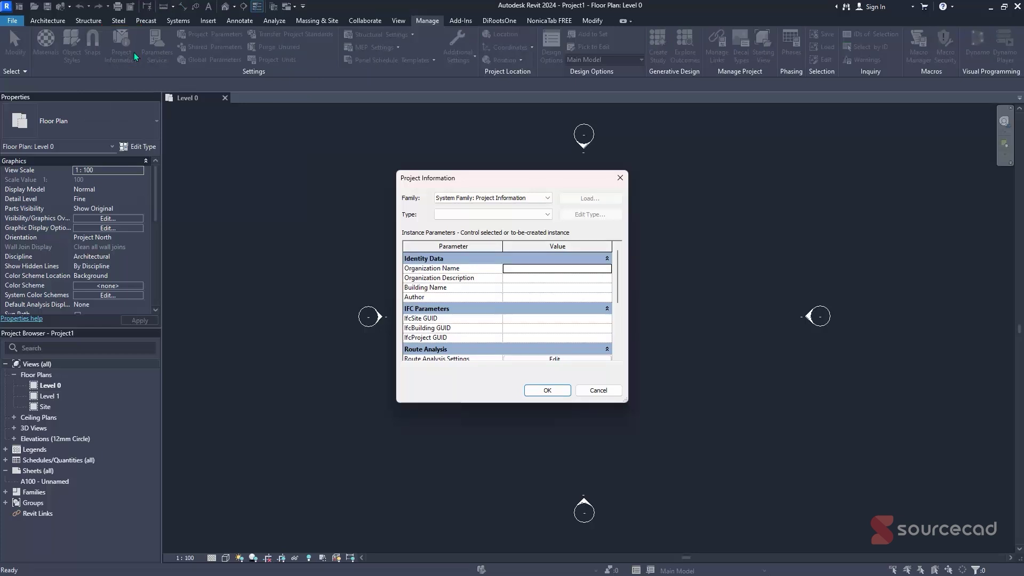
click(525, 268)
text(SourceCAD)
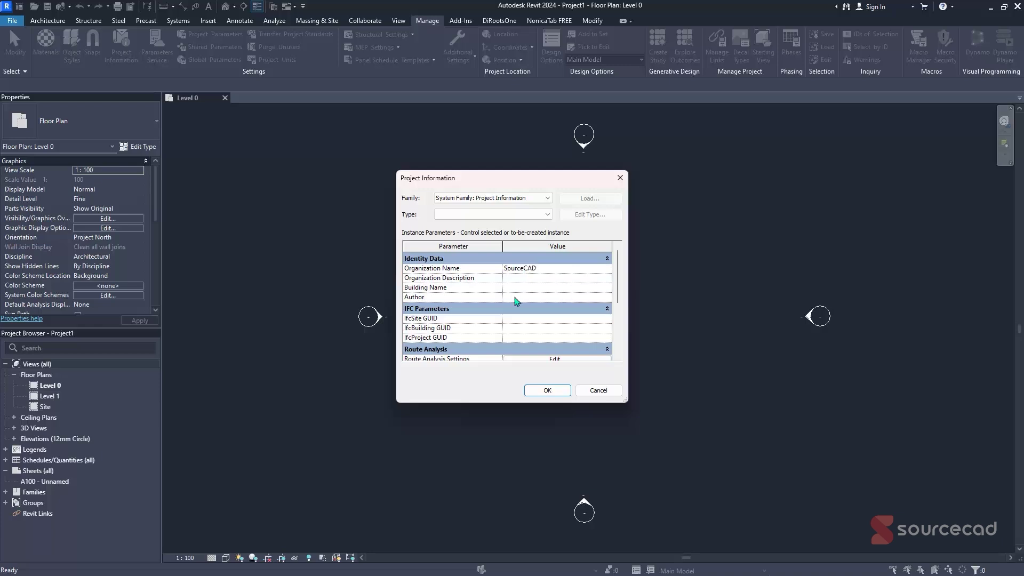
text(Paul Muhindi)
- Set the project issue date to 2024.10.10 and the project status to Ip, and accept the project information
scroll(571, 291, down, 3)
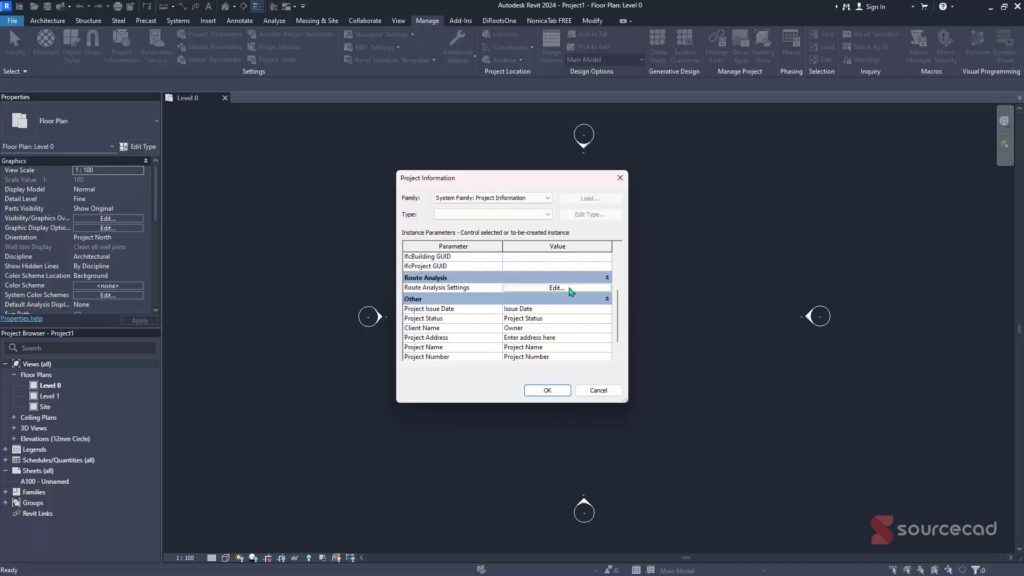
click(597, 310)
text(2024.10.10)
click(587, 317)
text(iN)
text(p)
scroll(553, 337, down, 2)
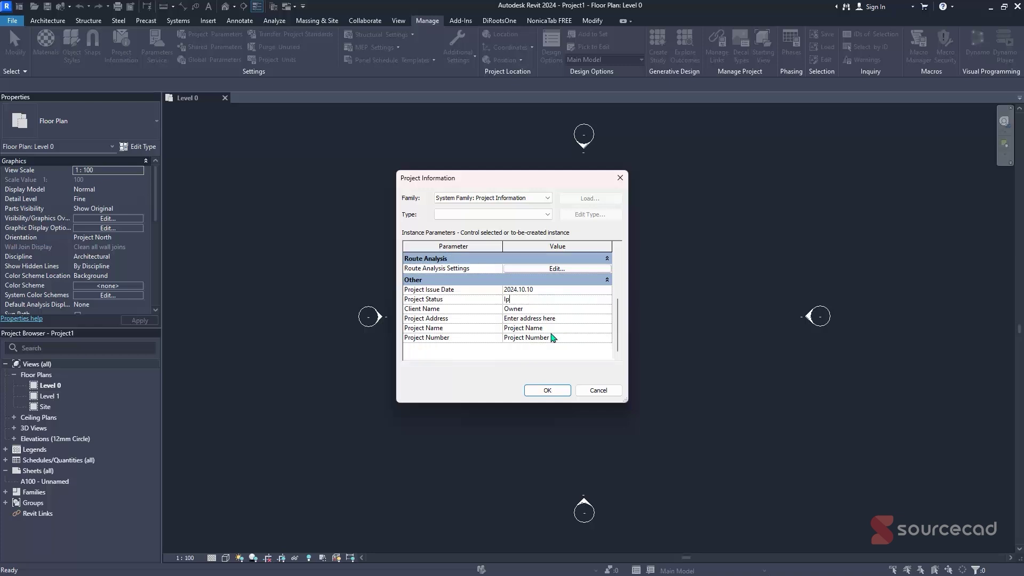
click(551, 394)
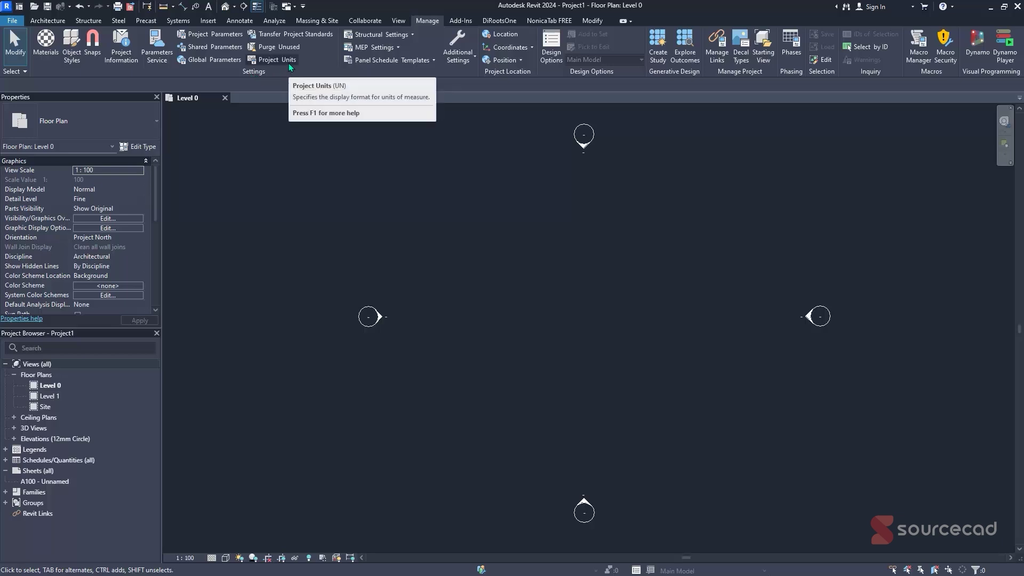
- In the project units, set the Distance format to Millimeters with rounding to 0 decimal places
key(u)
key(n)
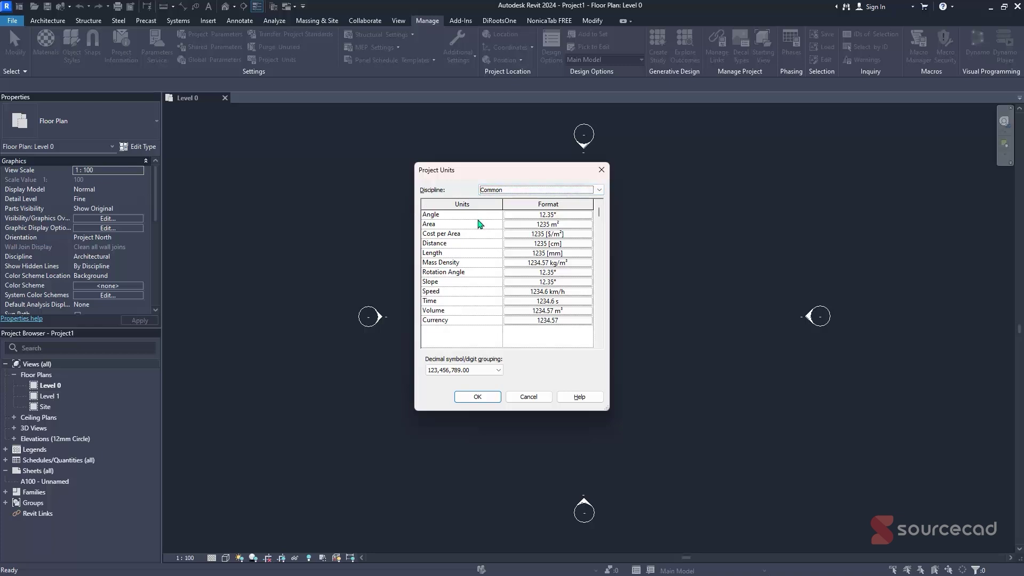
click(537, 244)
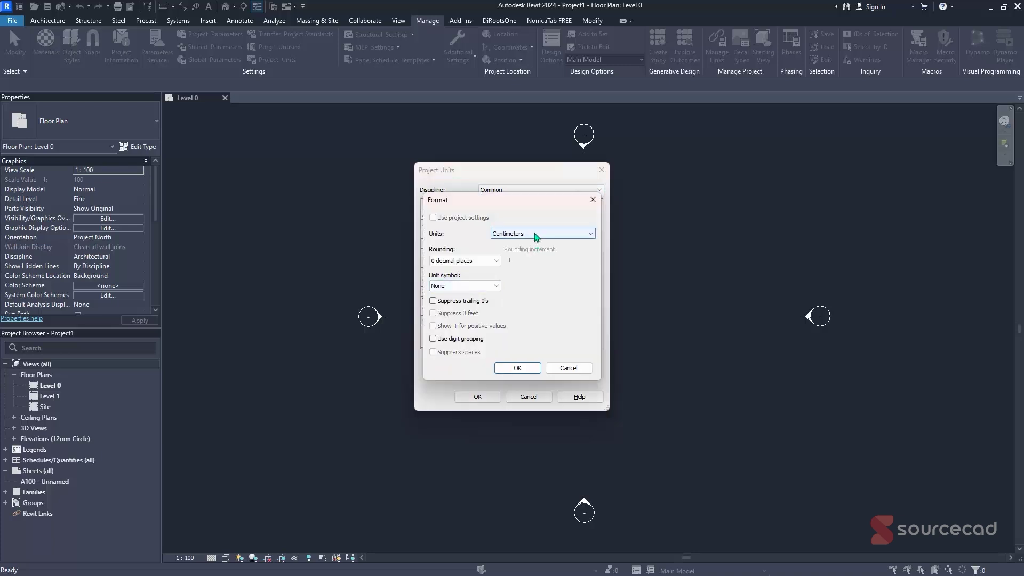
click(537, 235)
click(511, 276)
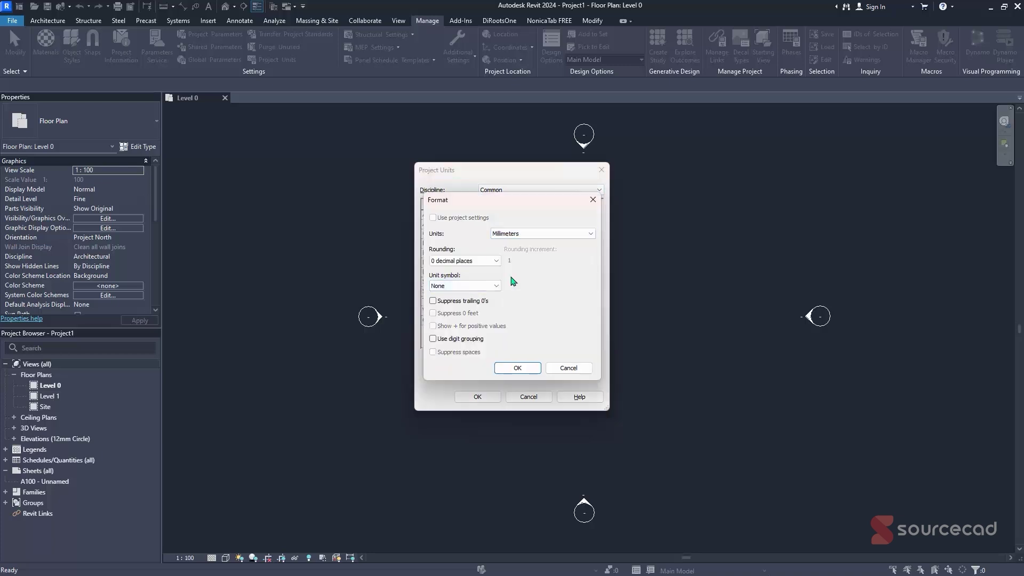
click(476, 261)
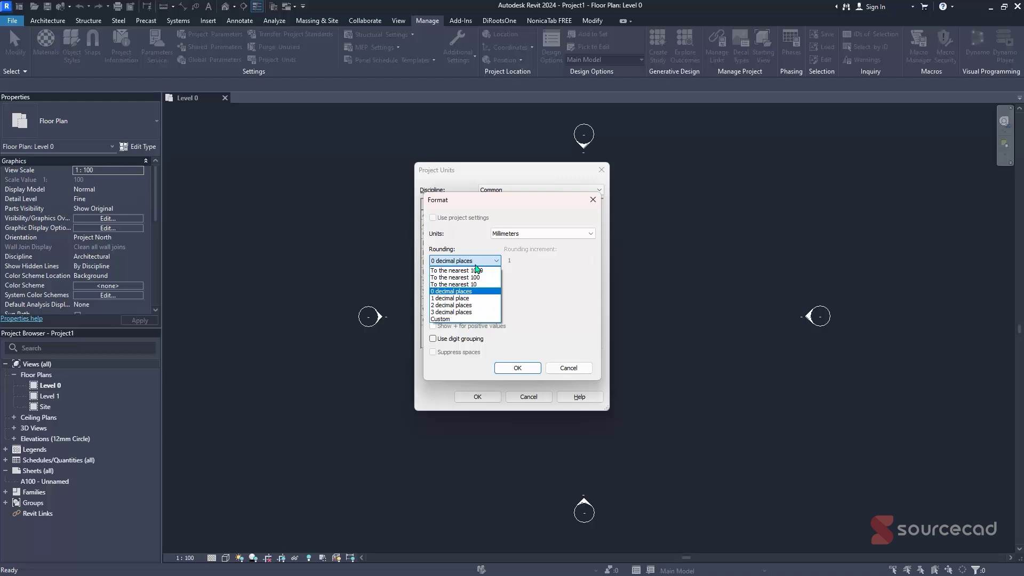
click(468, 291)
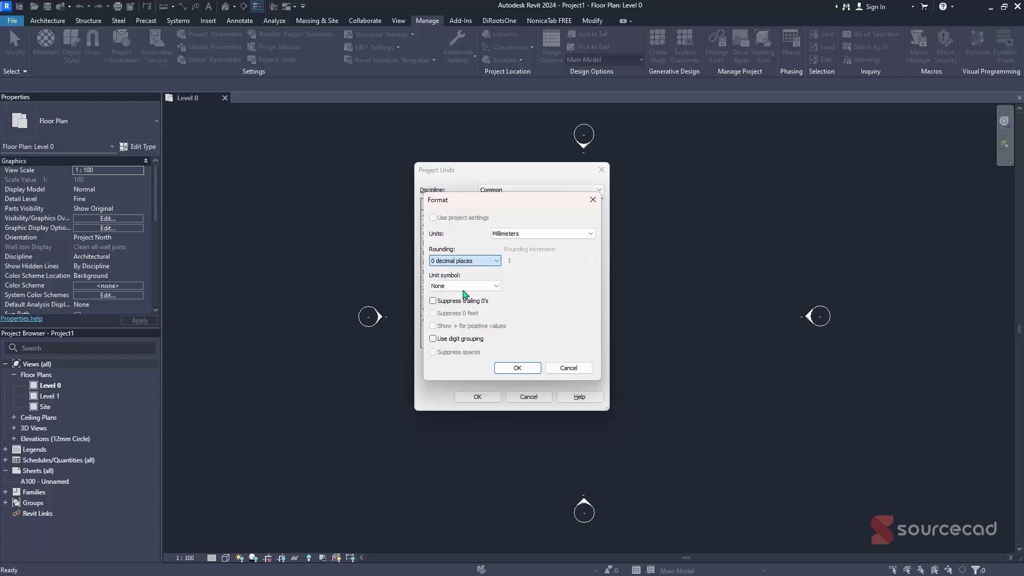
click(545, 238)
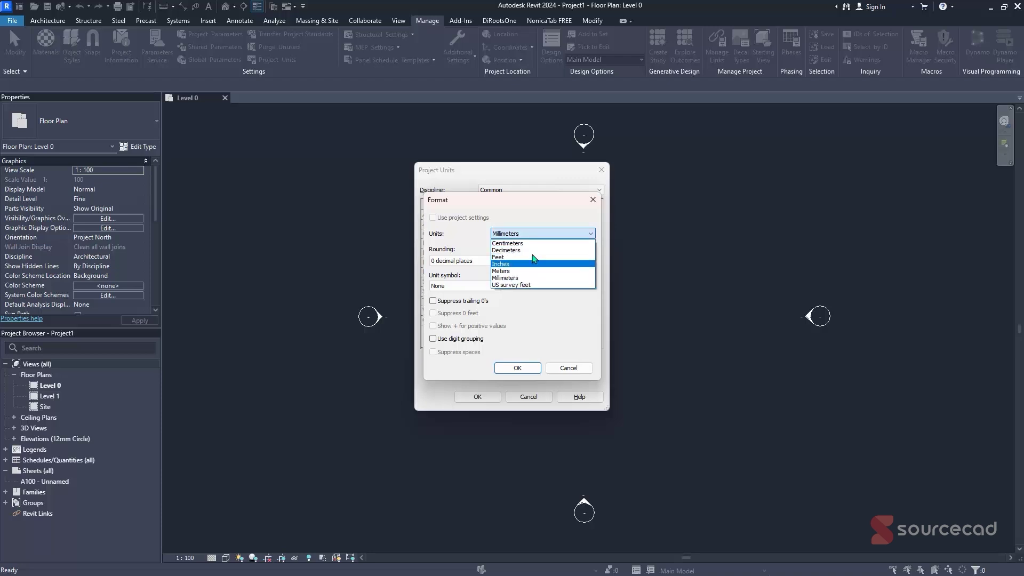
click(524, 278)
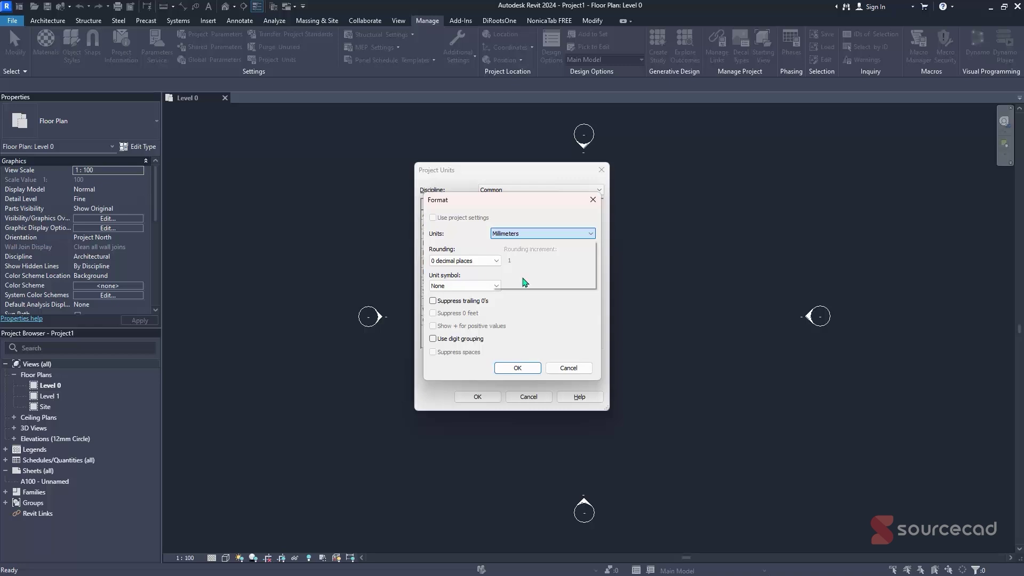
- Try mm as the Distance unit symbol, set it back to None, and accept the format
click(472, 287)
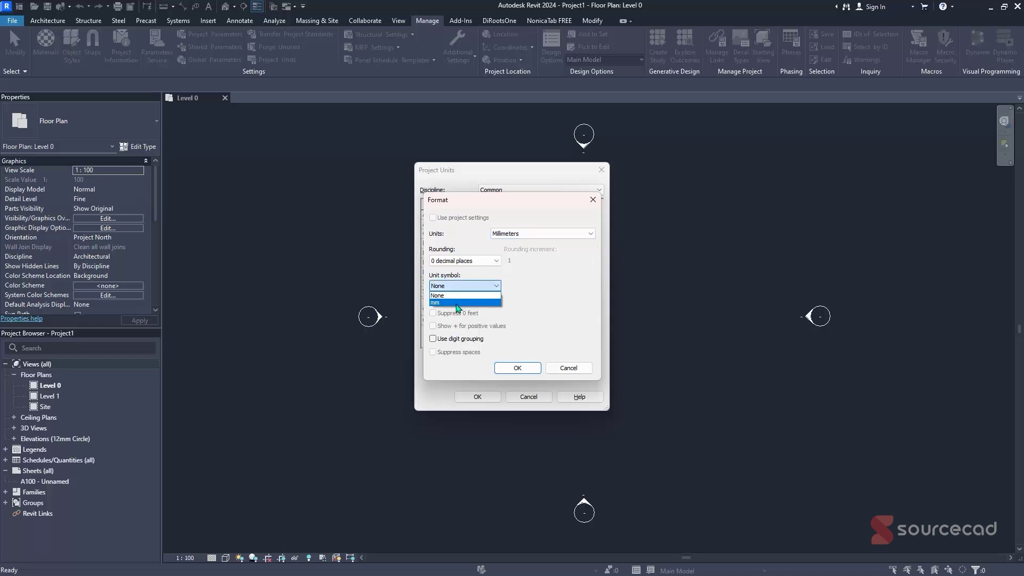
click(457, 303)
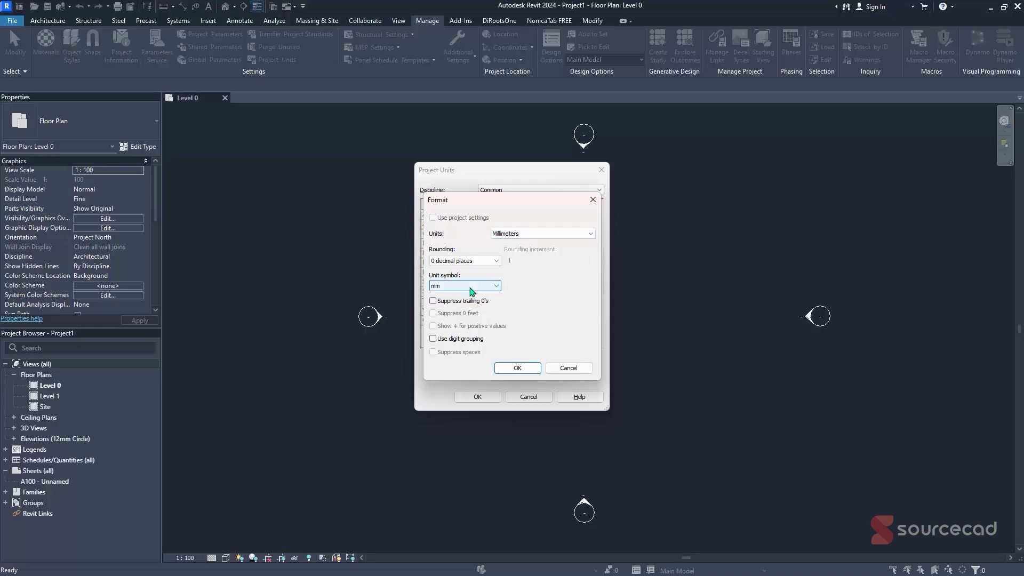
click(441, 288)
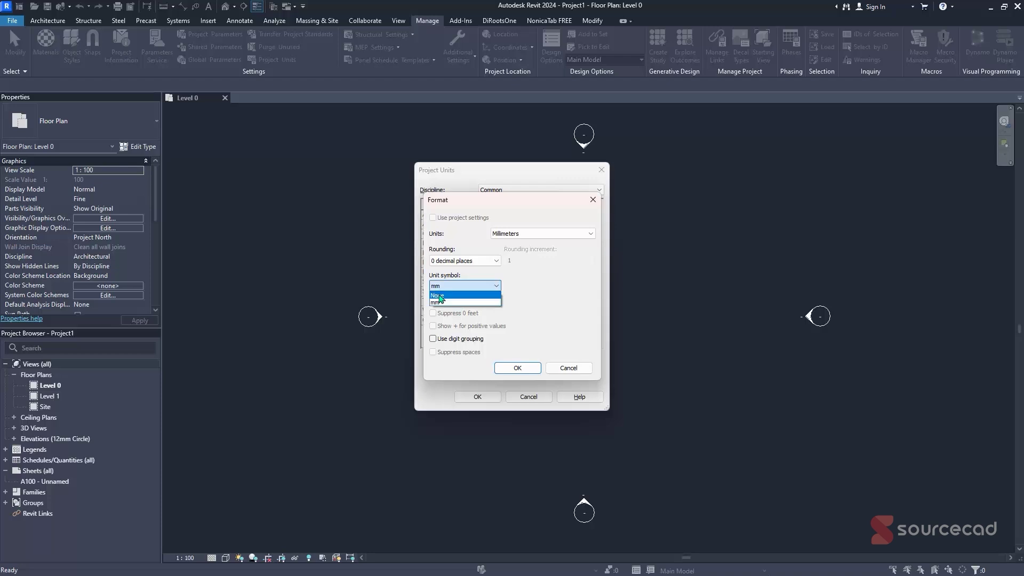
click(440, 296)
click(516, 367)
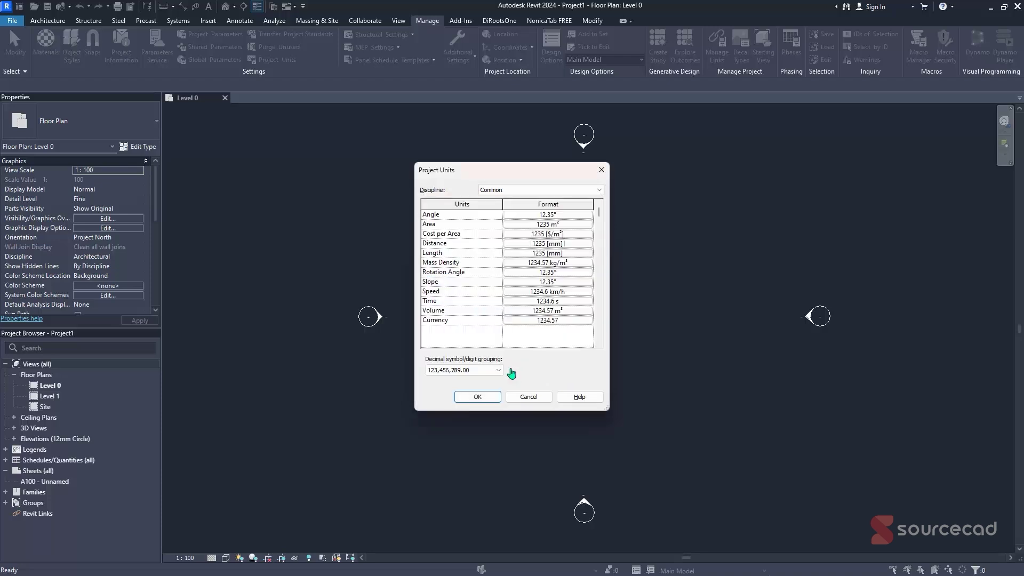
- Examine the unit formats listed for the Electrical discipline
click(526, 191)
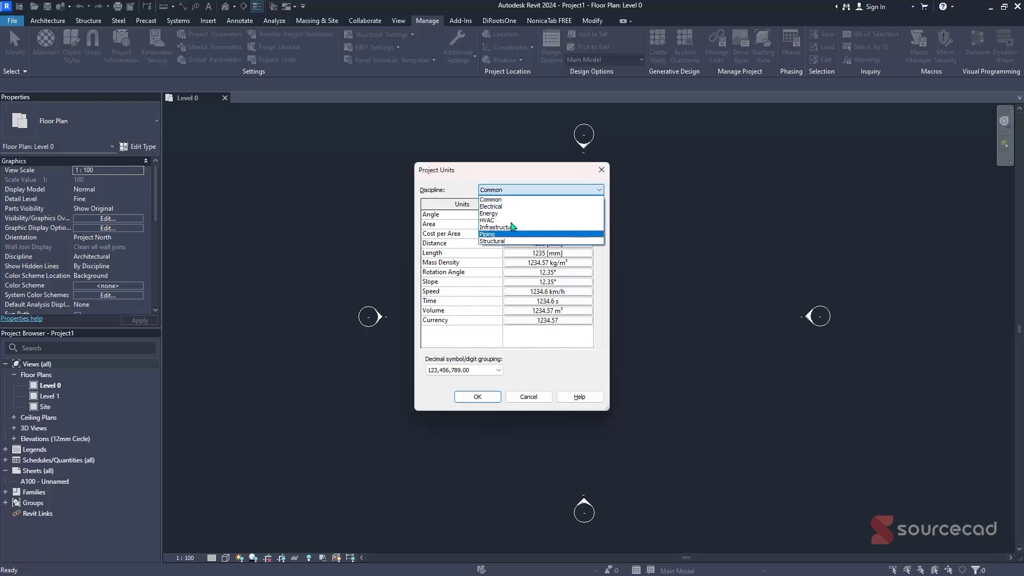
click(510, 207)
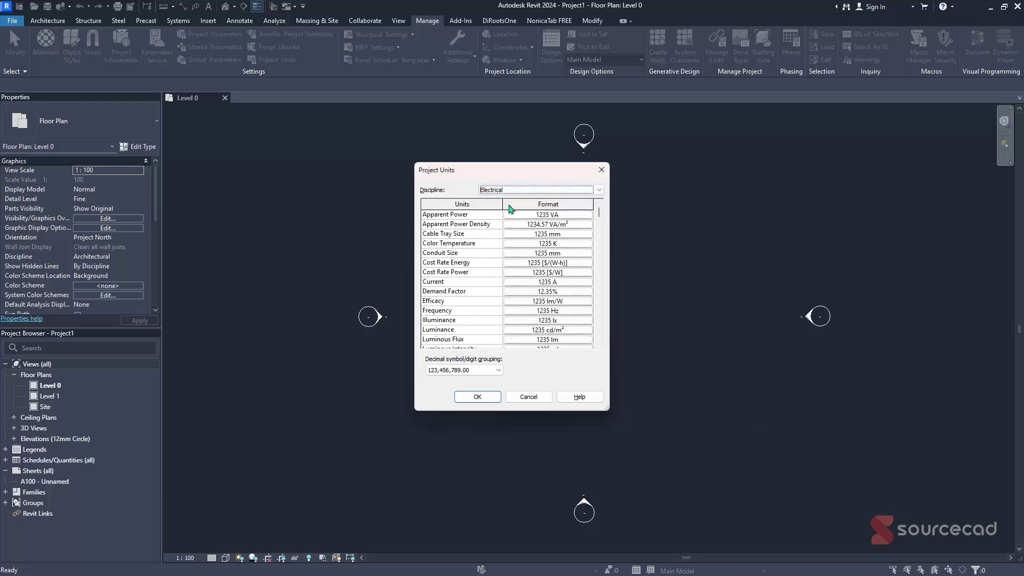
scroll(567, 303, down, 5)
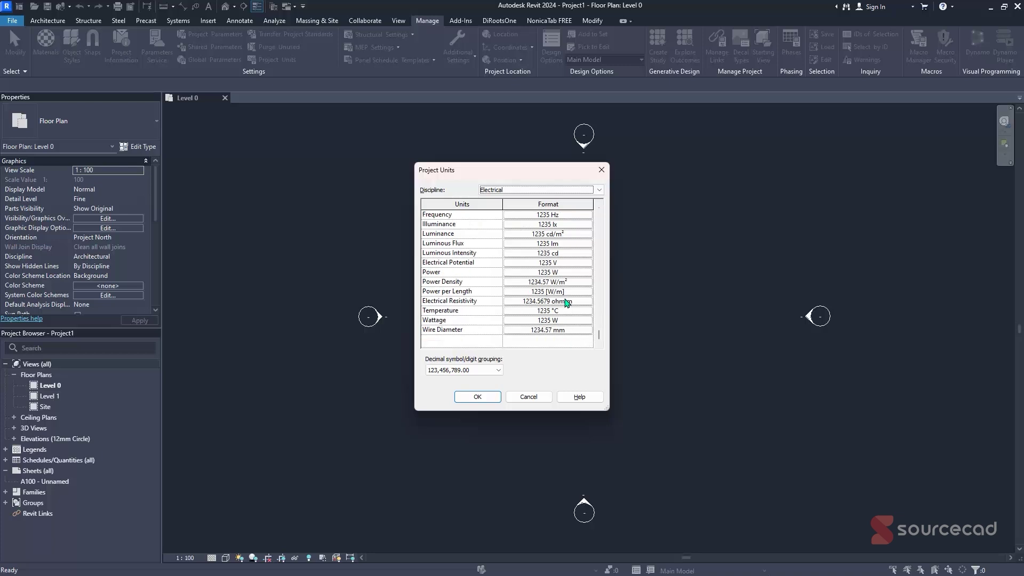
scroll(566, 303, up, 5)
- For the Energy discipline, set the Energy format to Kilowatt hours with the kWh unit symbol and accept the format
scroll(539, 193, down, 1)
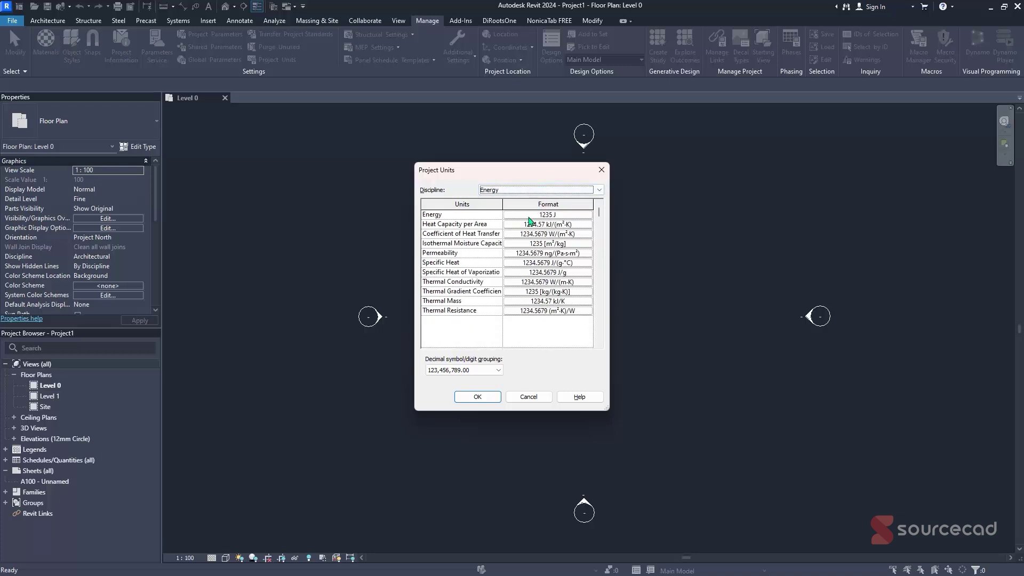
click(529, 218)
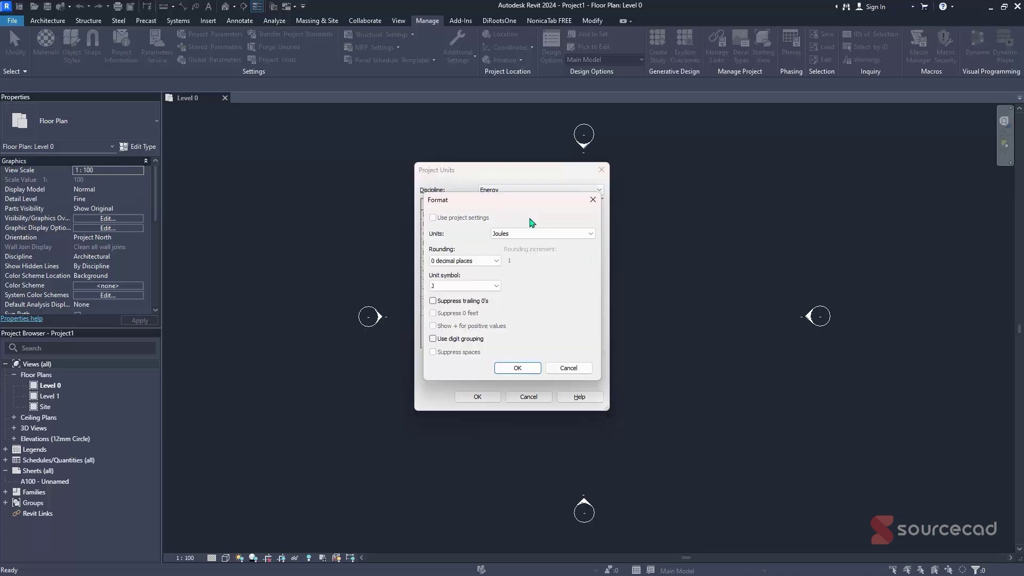
click(540, 233)
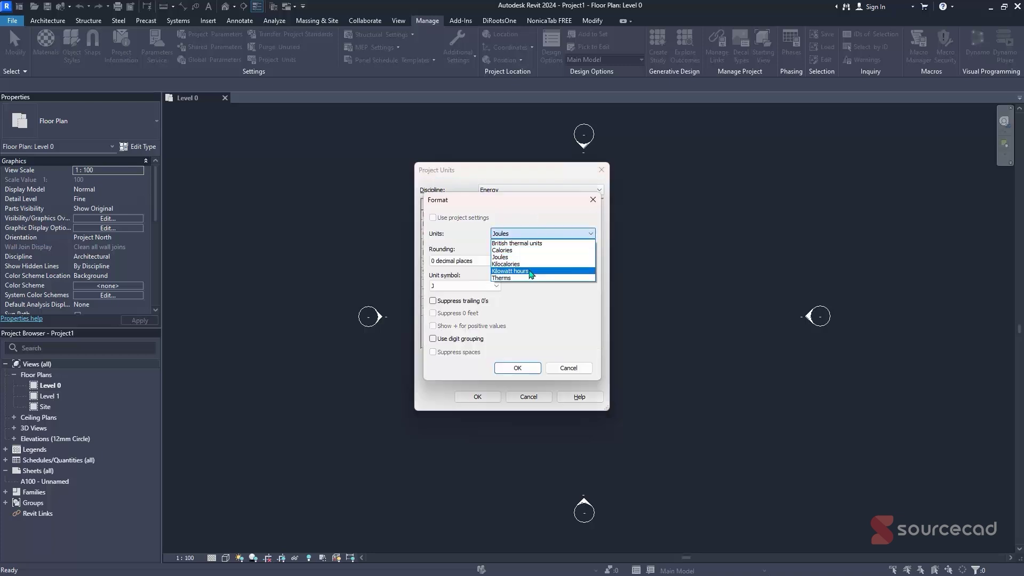
click(531, 271)
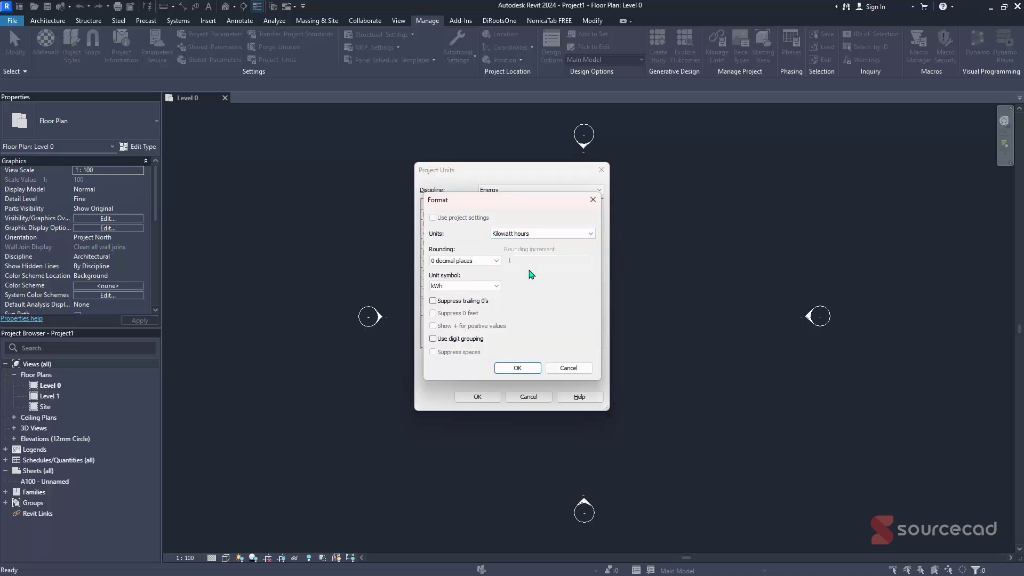
click(487, 287)
click(482, 289)
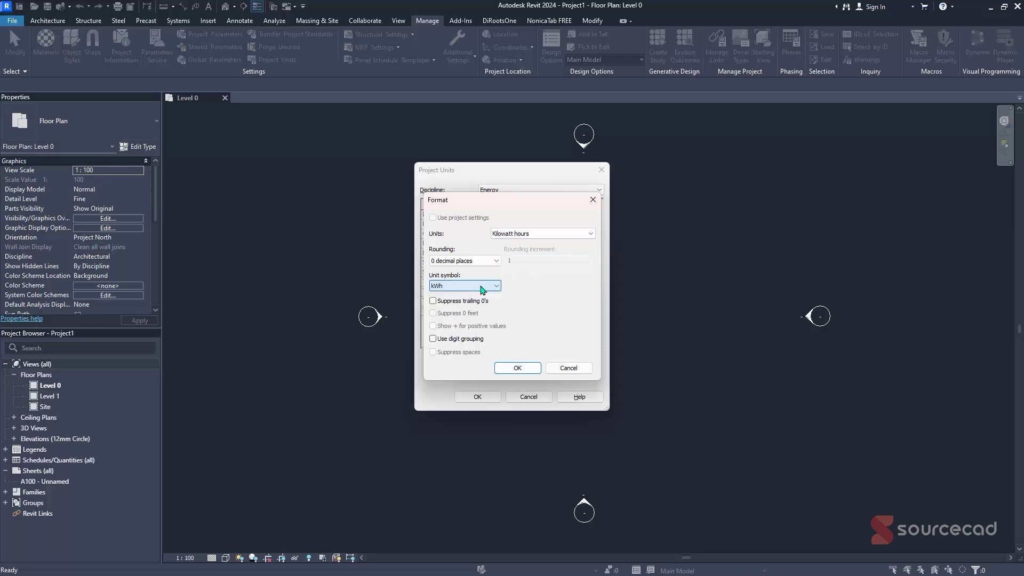
click(520, 368)
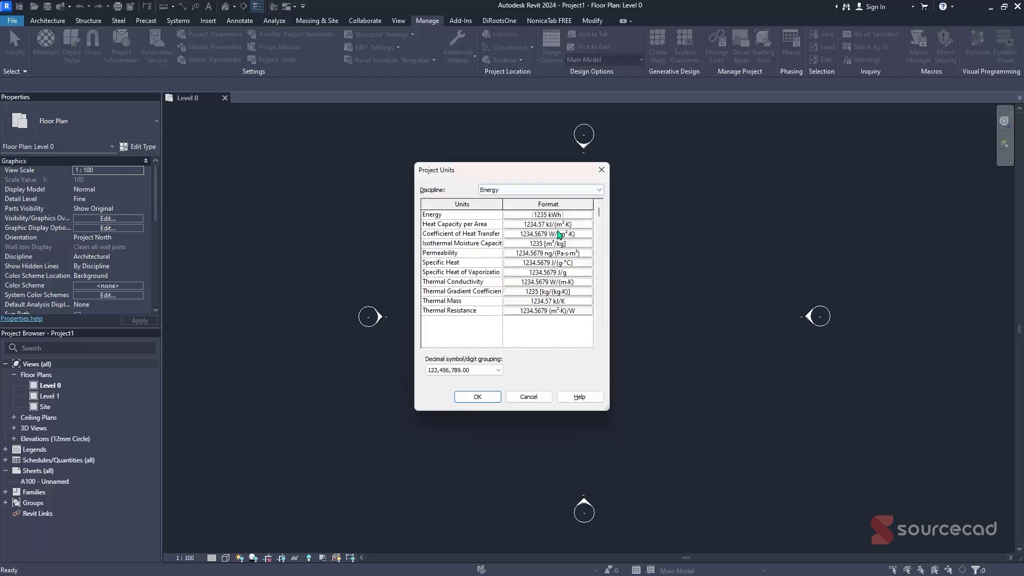
- Review the unit formats of the HVAC, Structural and other disciplines, return to Common, and accept the project units
click(544, 190)
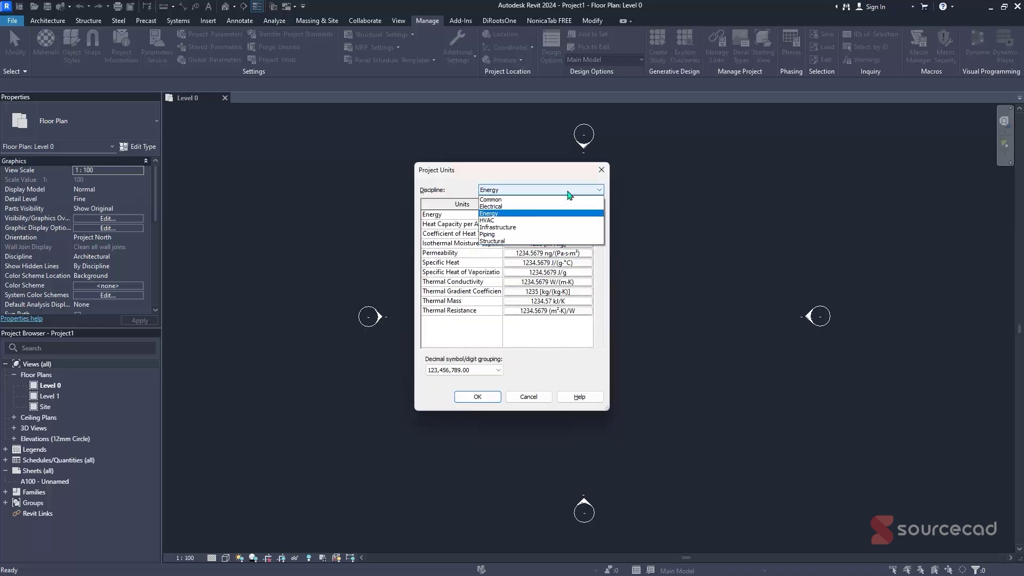
click(540, 220)
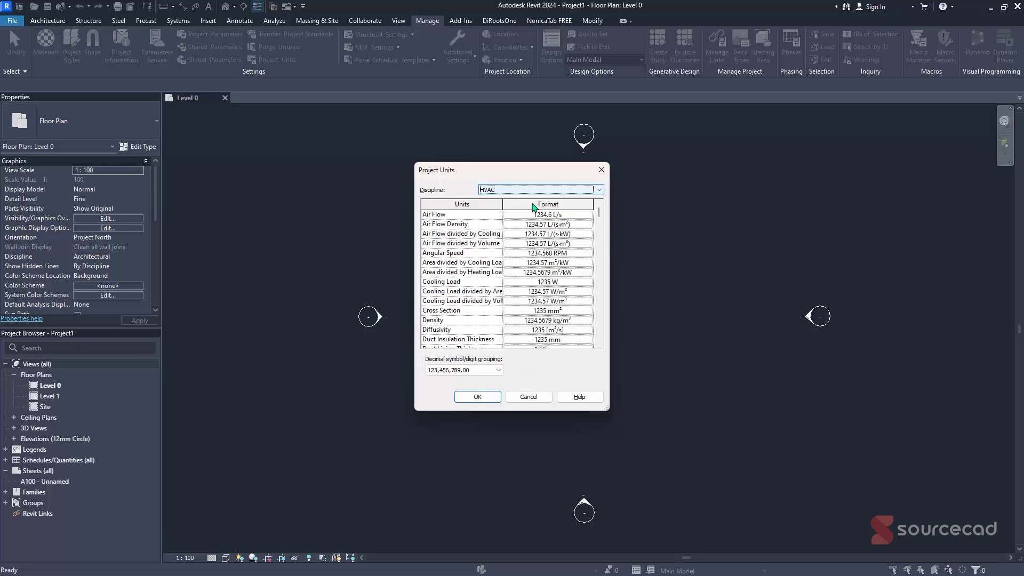
key(Up)
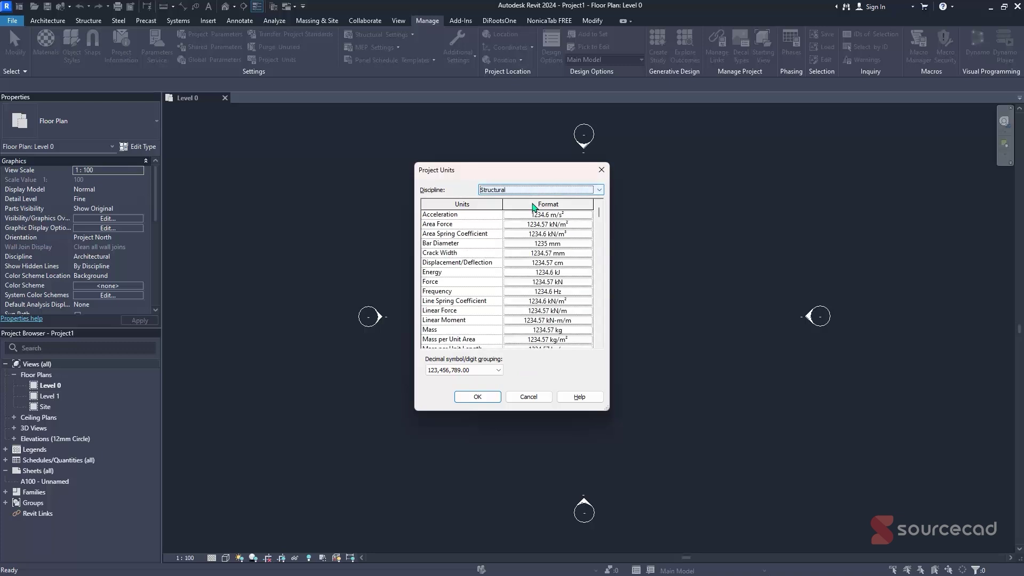
key(Down)
key(Down)
key(Down)
key(Down)
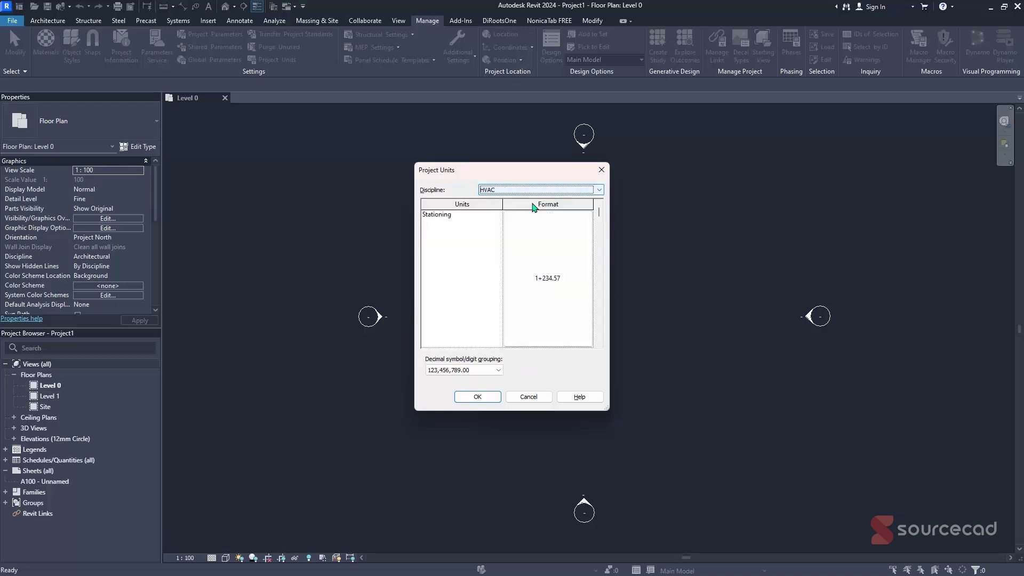
key(Up)
key(Up)
key(Up)
key(Up)
key(Up)
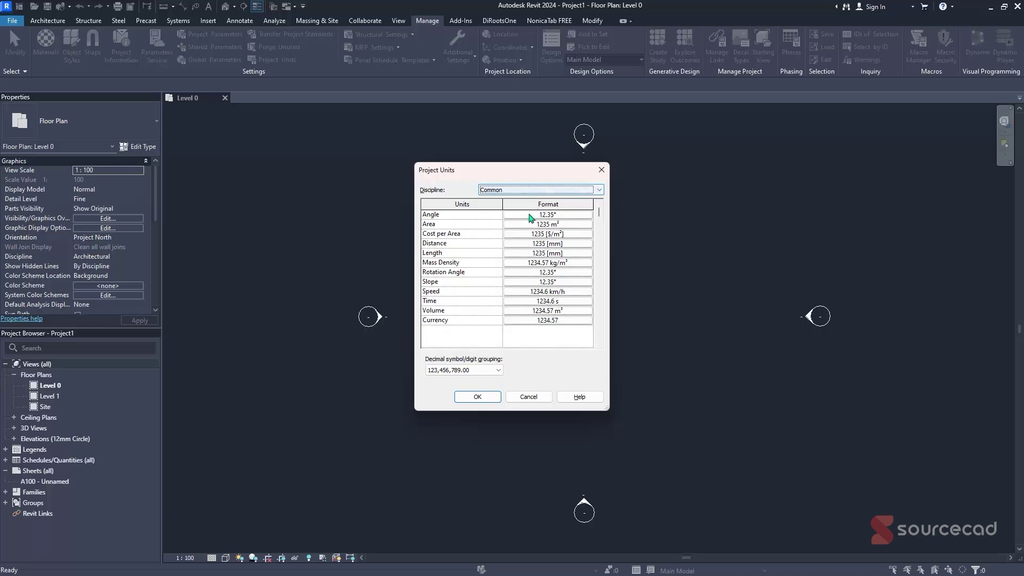
click(474, 397)
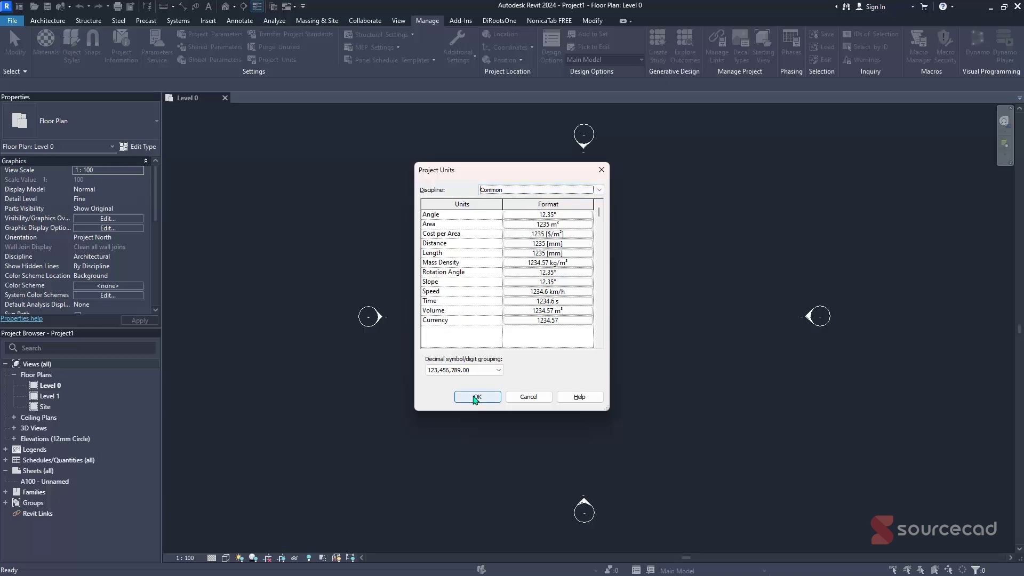
click(474, 399)
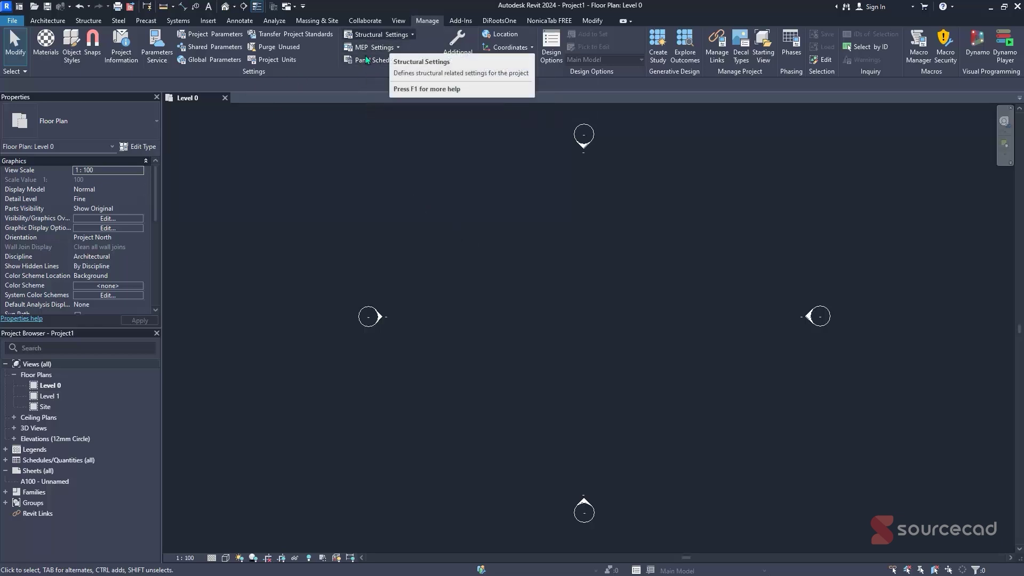
- Examine the symbolic representation, load cases and load combinations in the Structural Settings, and close them without changes
click(393, 36)
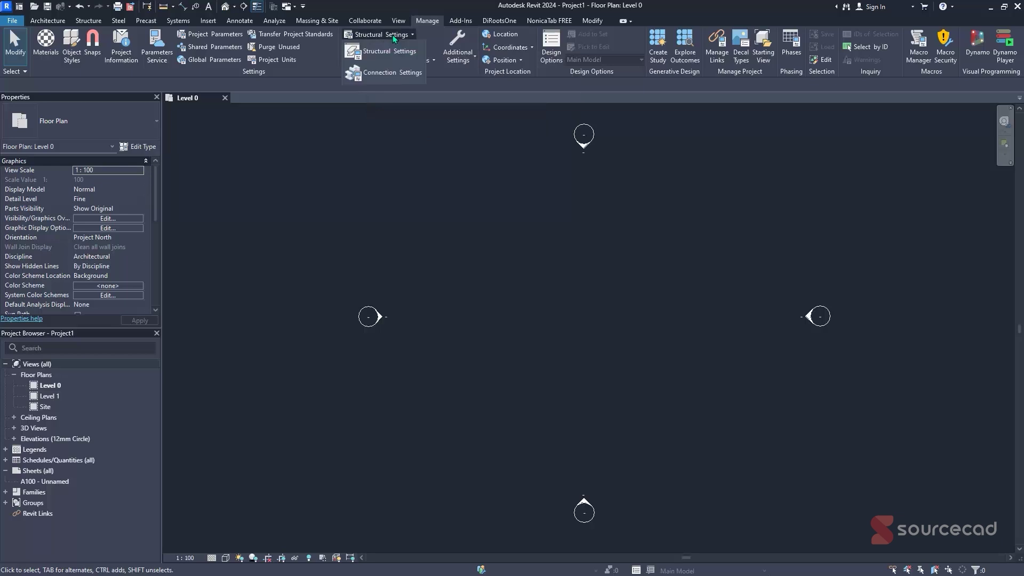
click(411, 52)
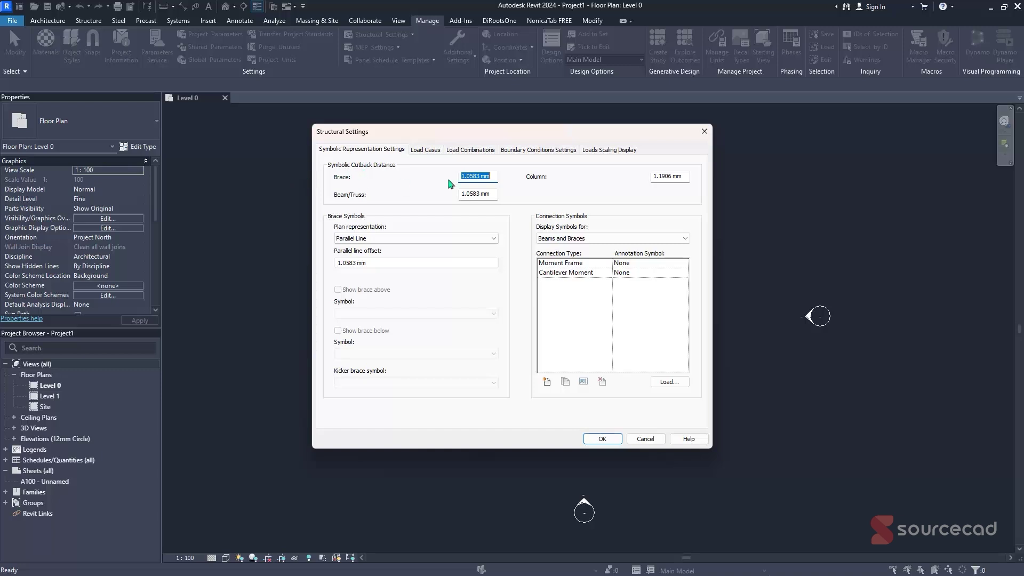
click(358, 240)
click(420, 149)
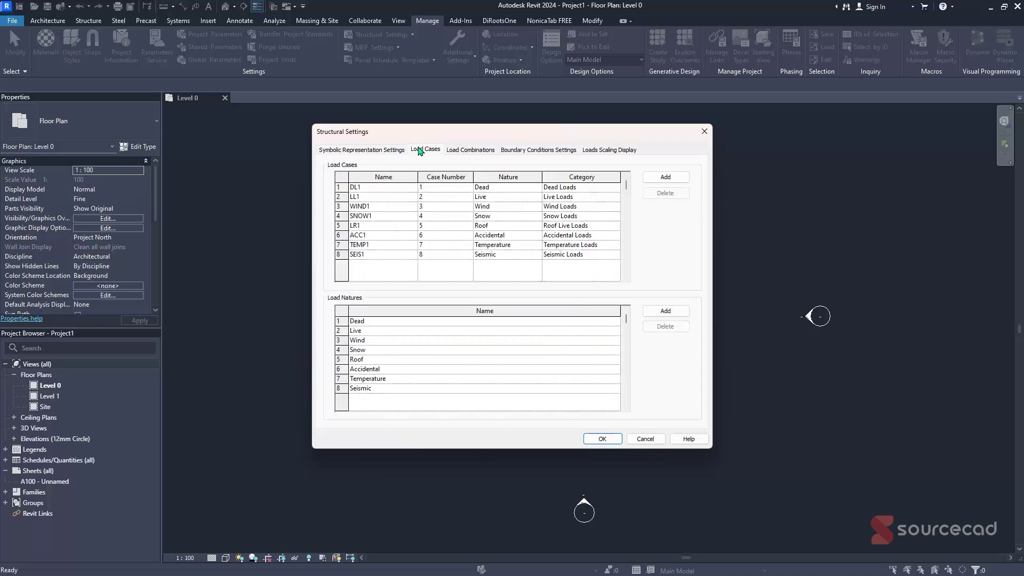
click(367, 260)
click(461, 152)
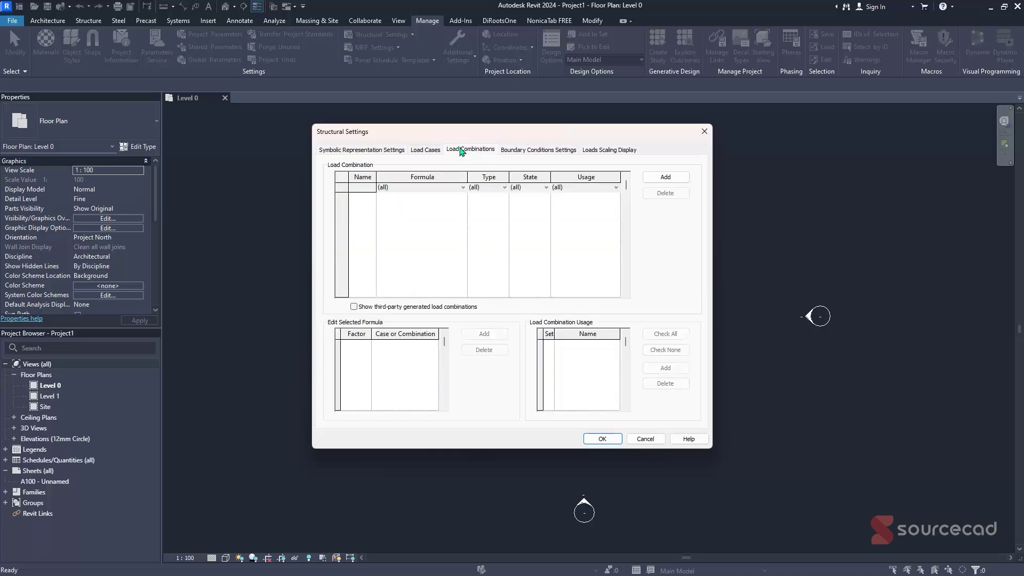
click(706, 137)
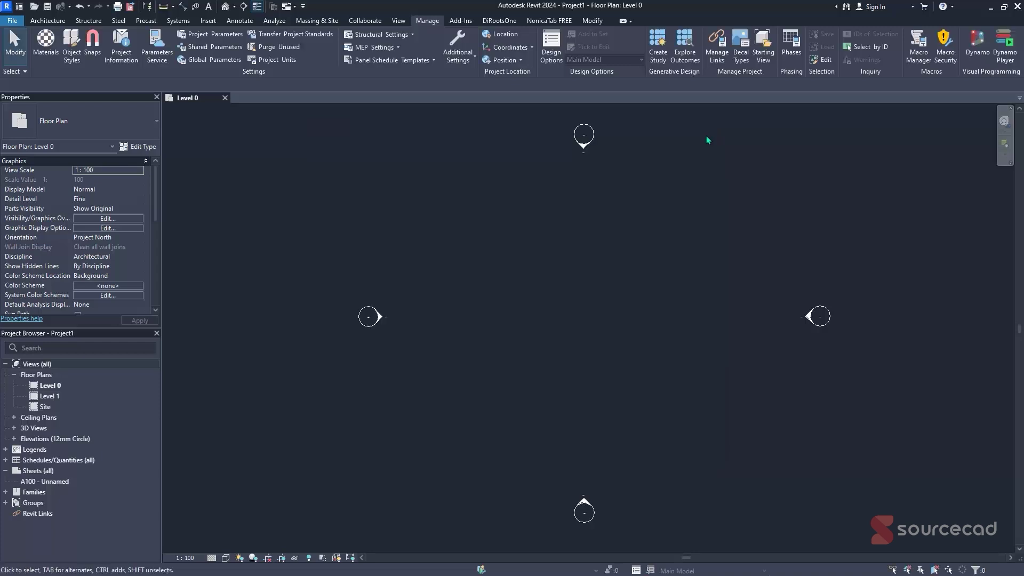
- Examine the MEP options with the P&ID object and property mapping settings, and look at the panel schedule template options
click(376, 48)
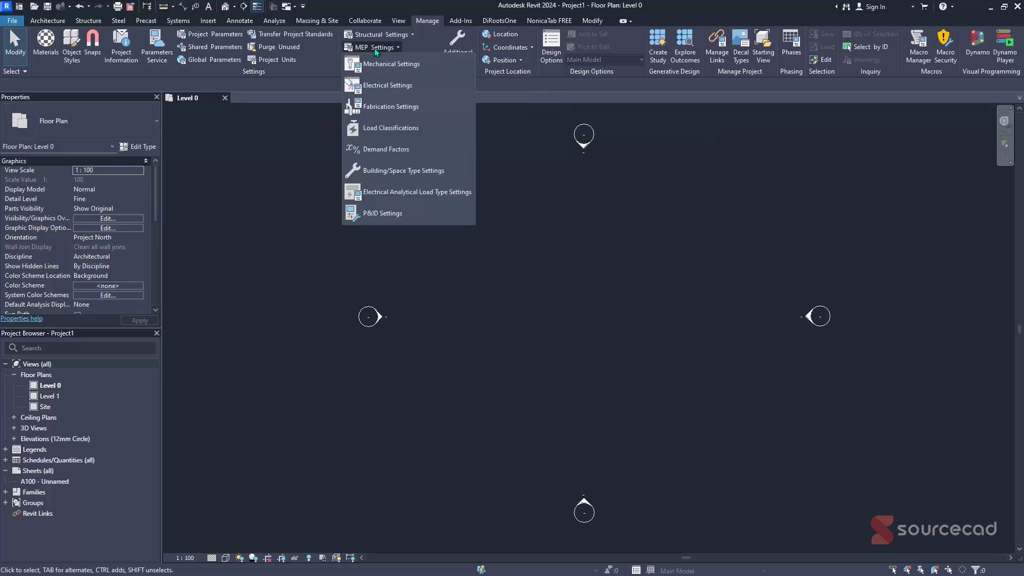
key(Down)
key(Down)
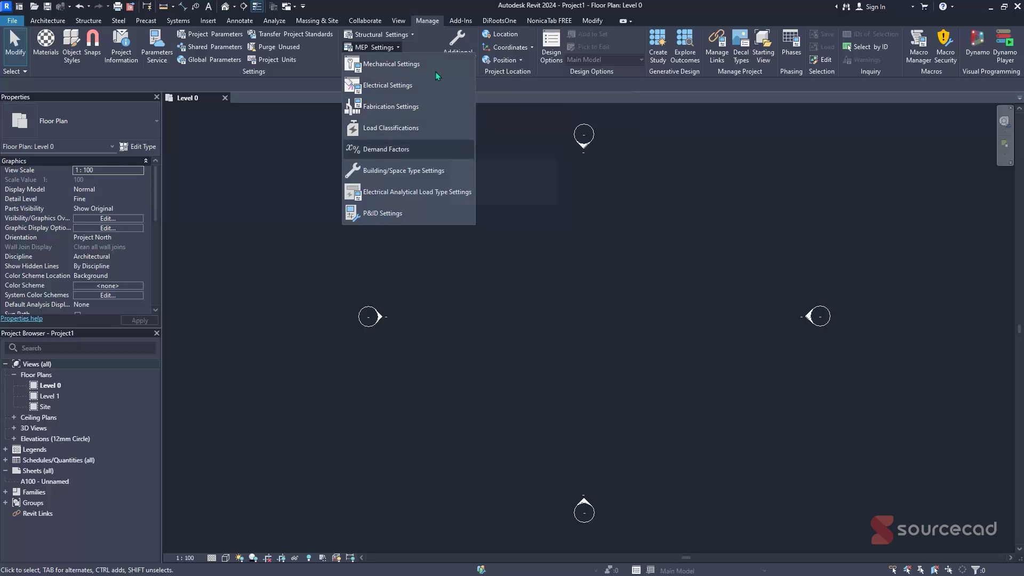
click(443, 220)
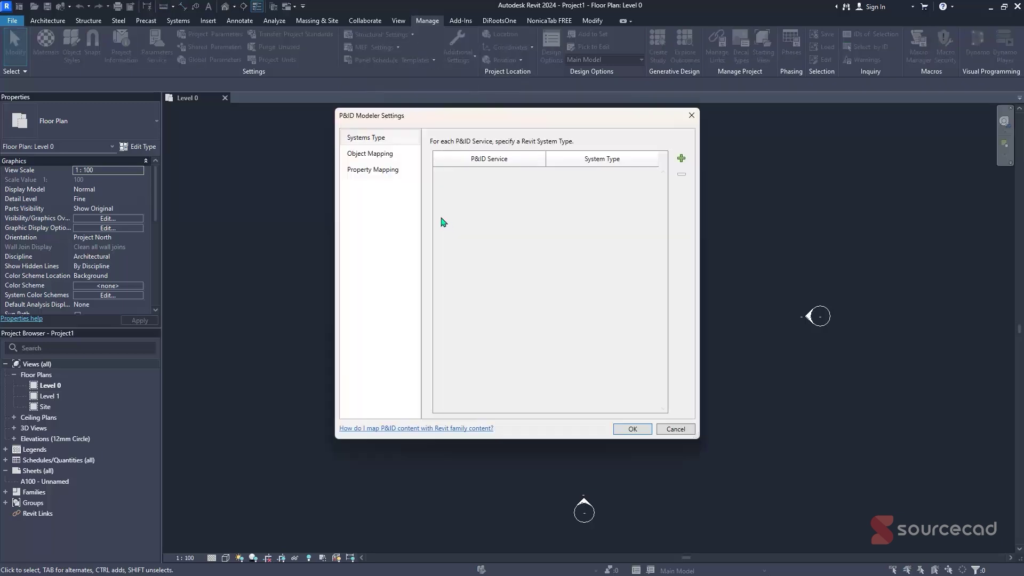
click(379, 154)
click(374, 169)
click(379, 155)
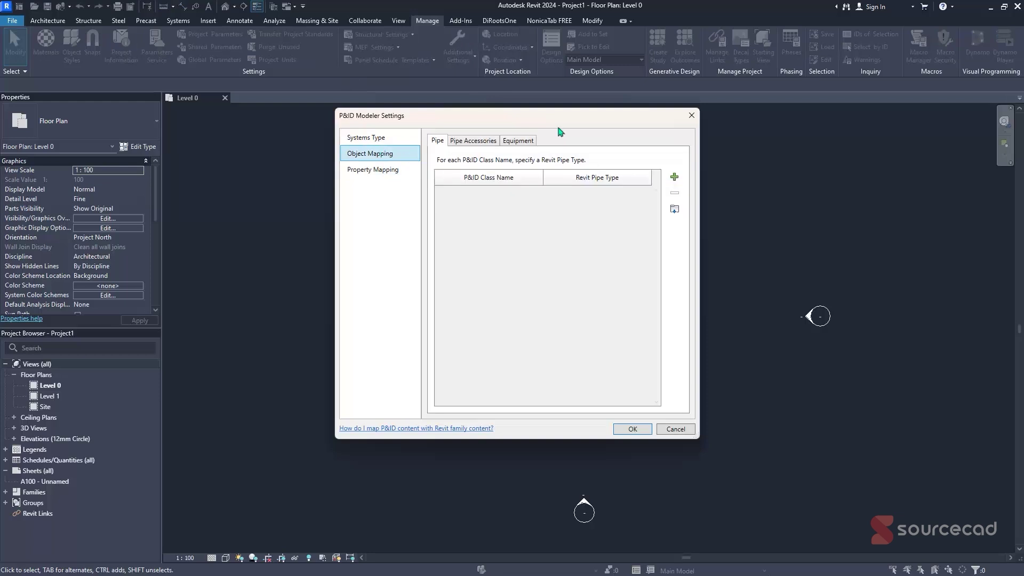
click(691, 116)
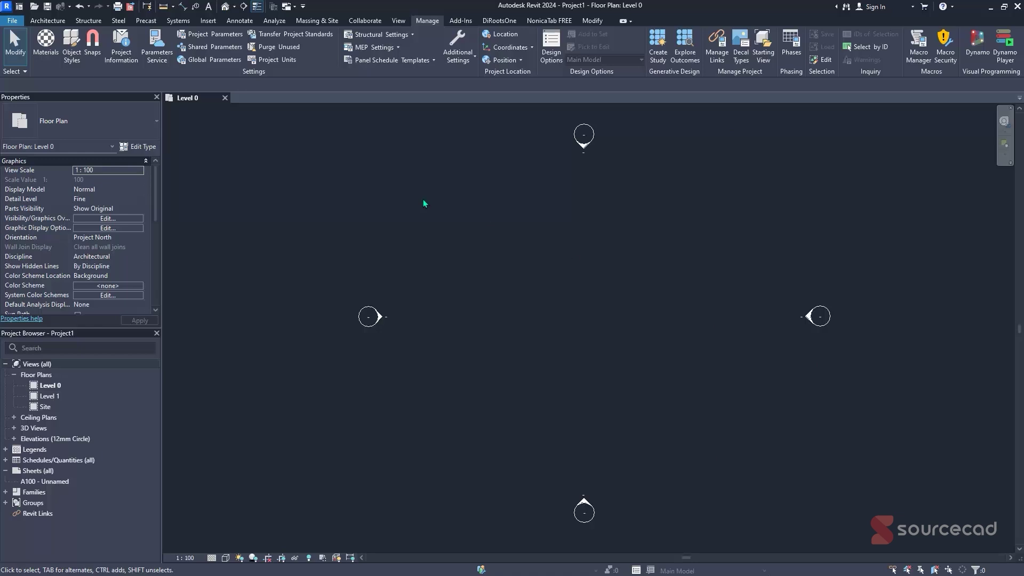
click(385, 61)
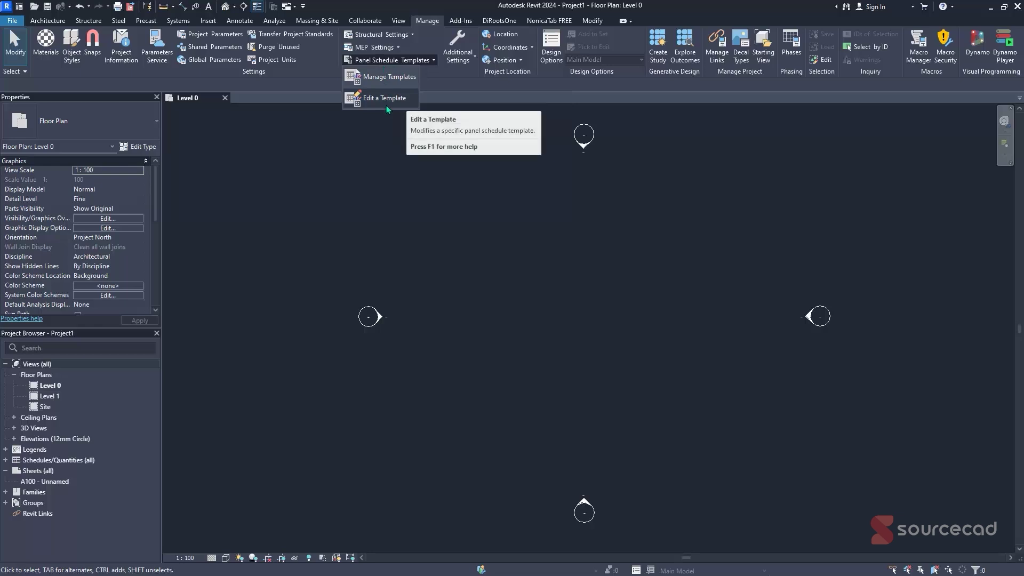
click(331, 81)
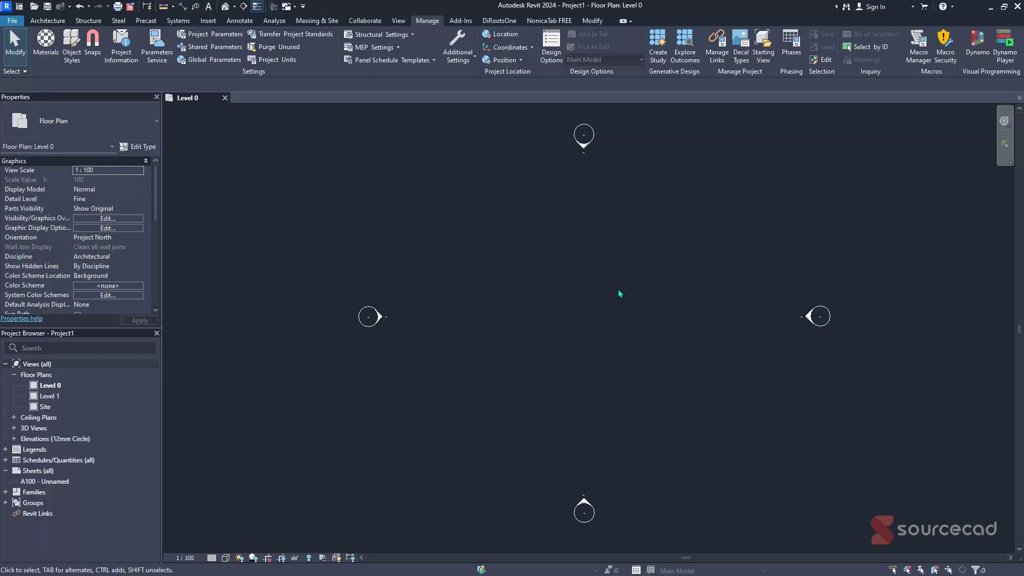
- Open the East elevation view, where levels can be added with the architecture datum tools
click(58, 20)
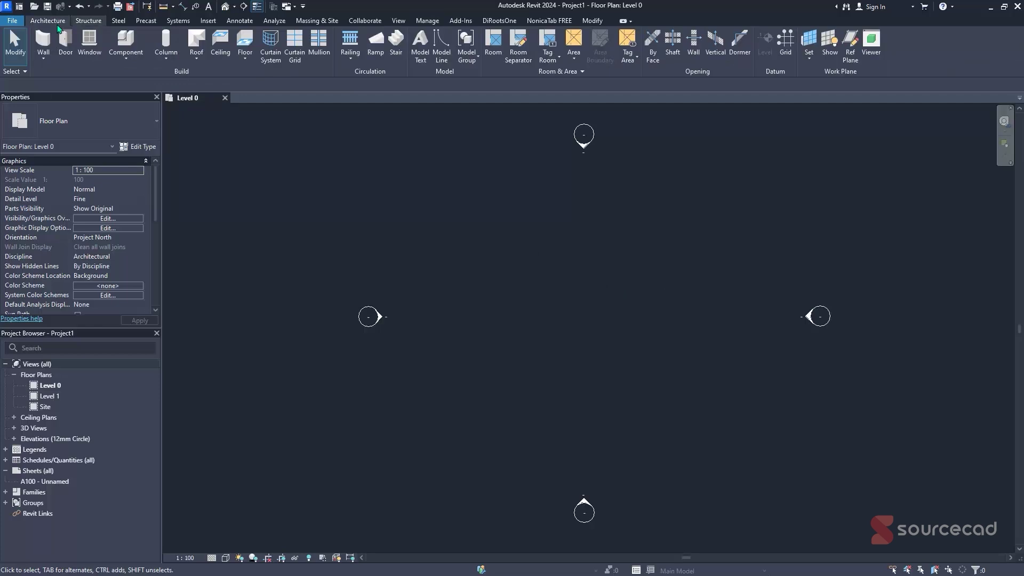
click(79, 23)
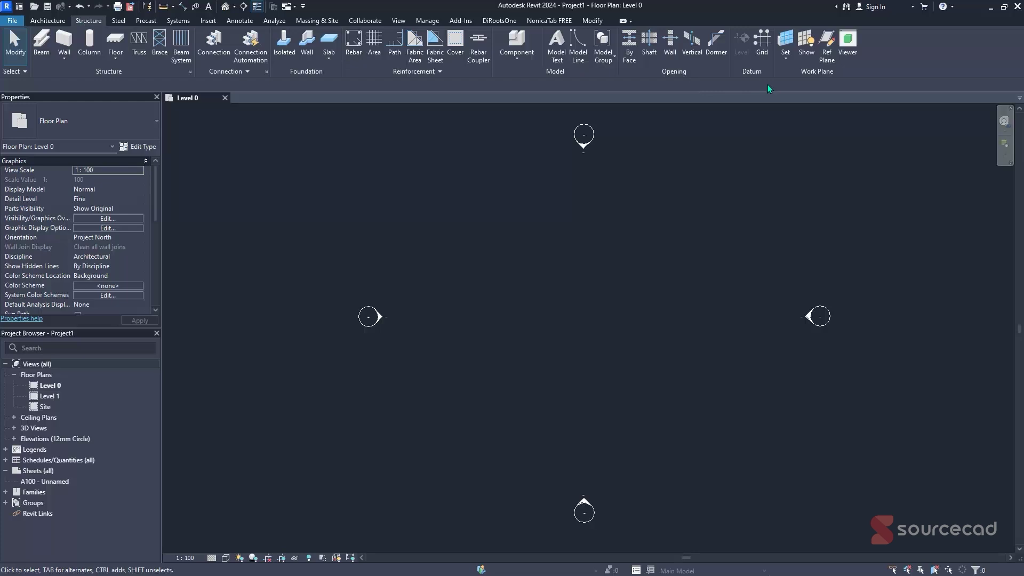
click(47, 20)
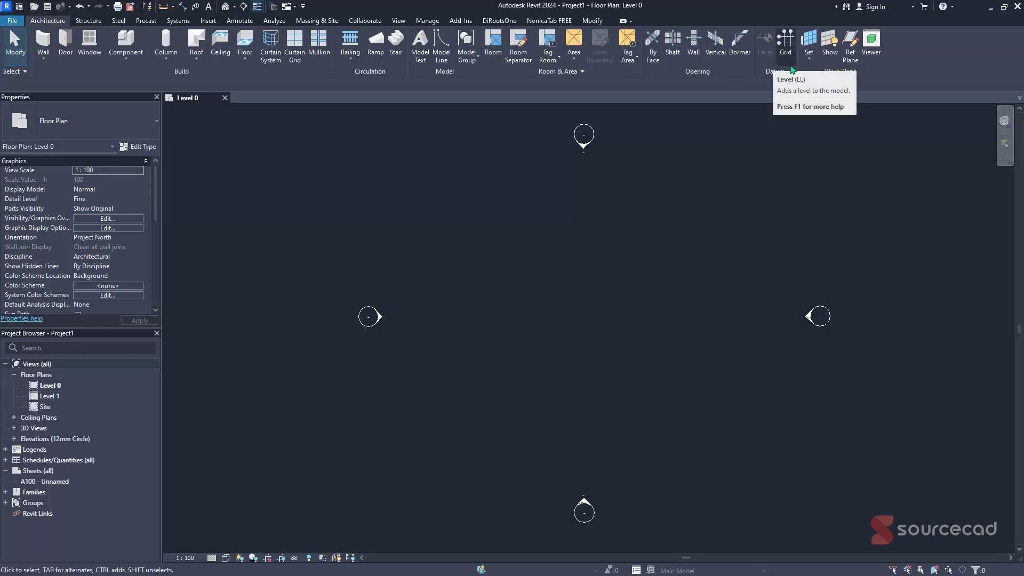
click(14, 440)
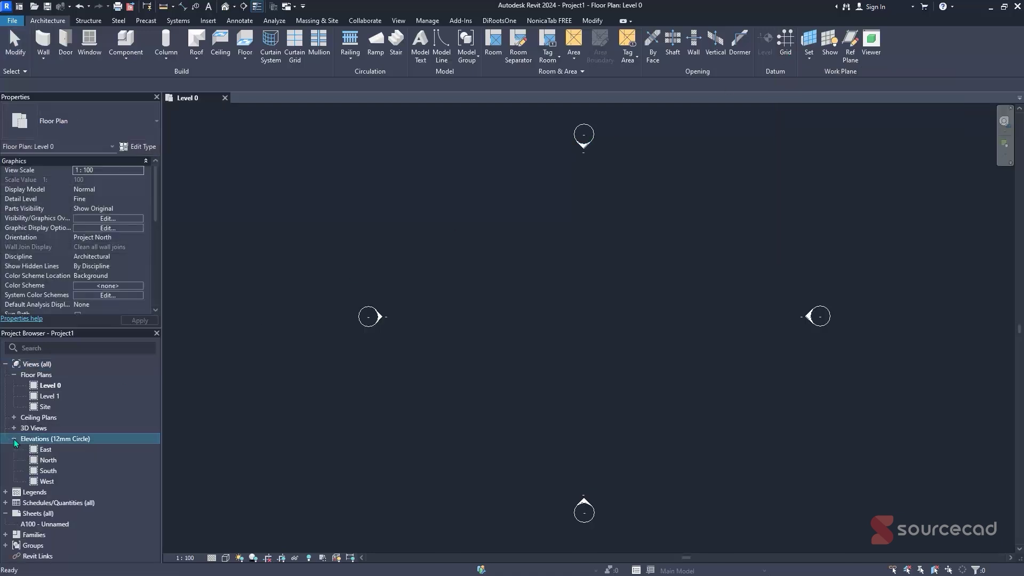
double_click(48, 450)
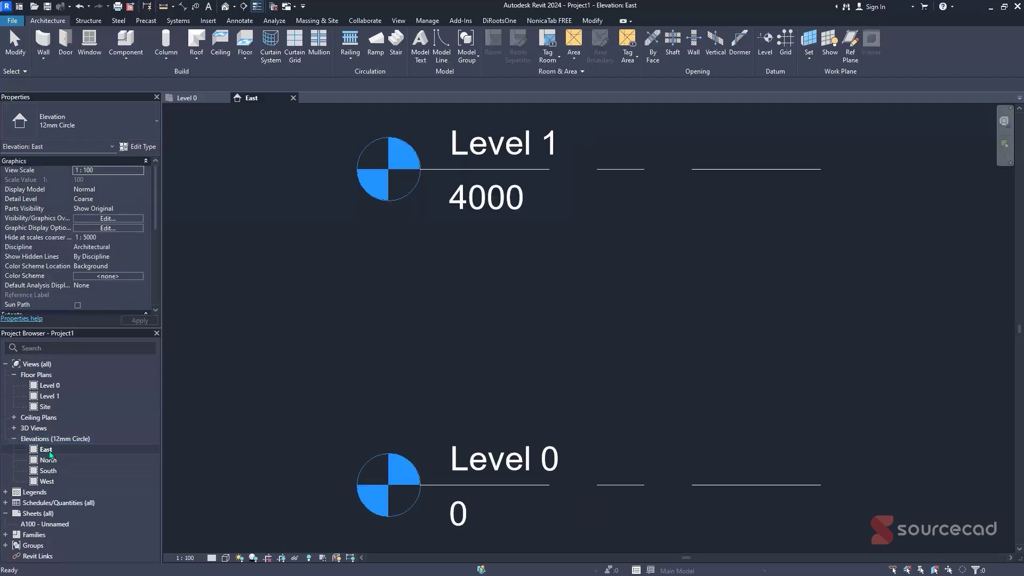
key(z)
key(f)
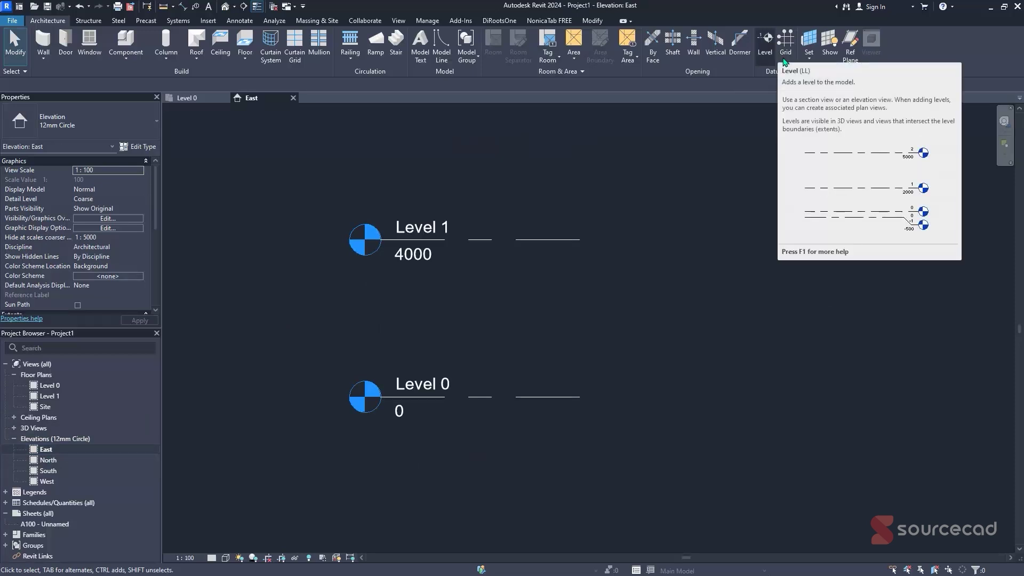
- Draw a new level 4000 mm above Level 1, at elevation 8000, aligned with the ends of the existing levels
click(765, 55)
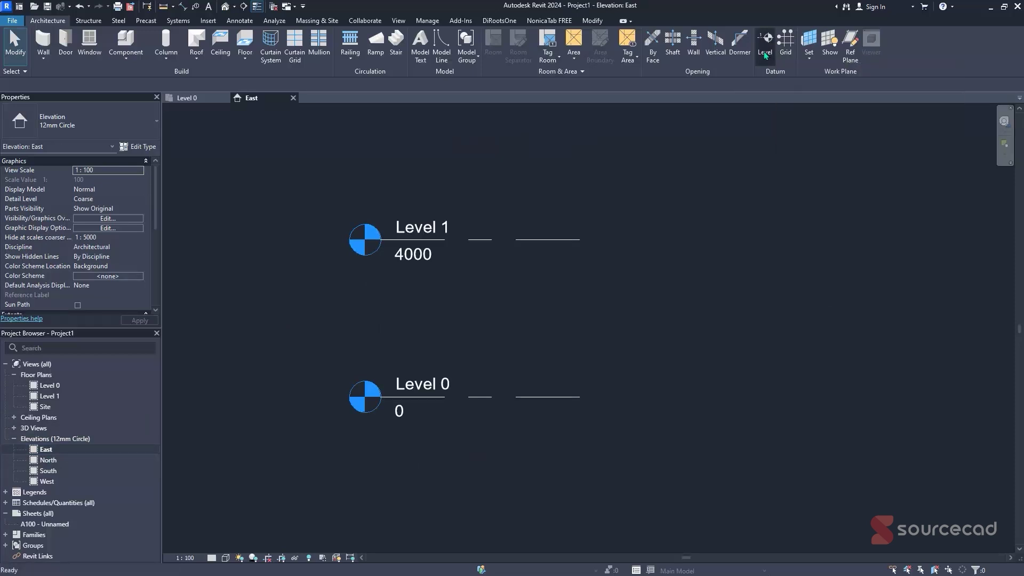
scroll(515, 239, down, 1)
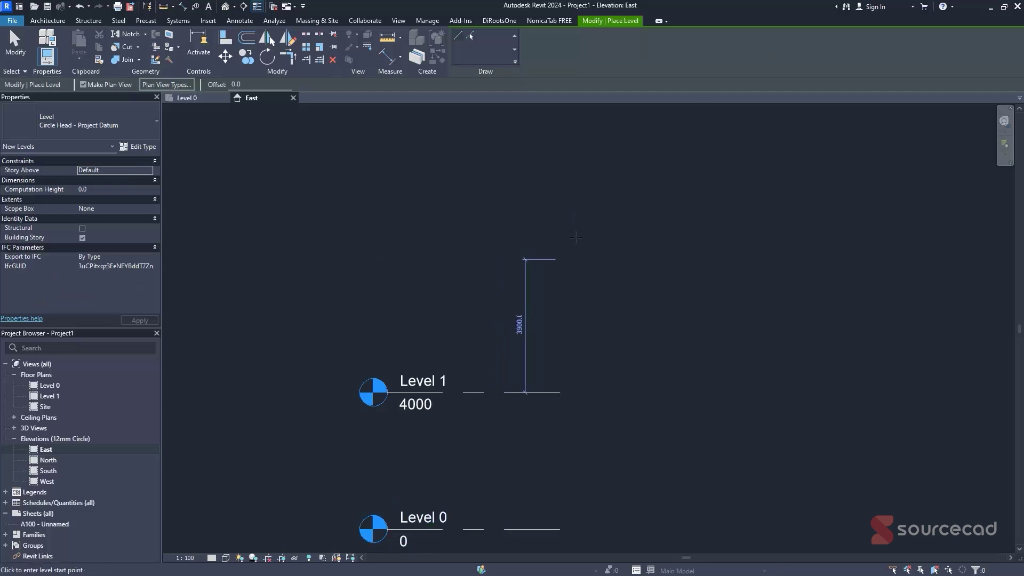
click(559, 256)
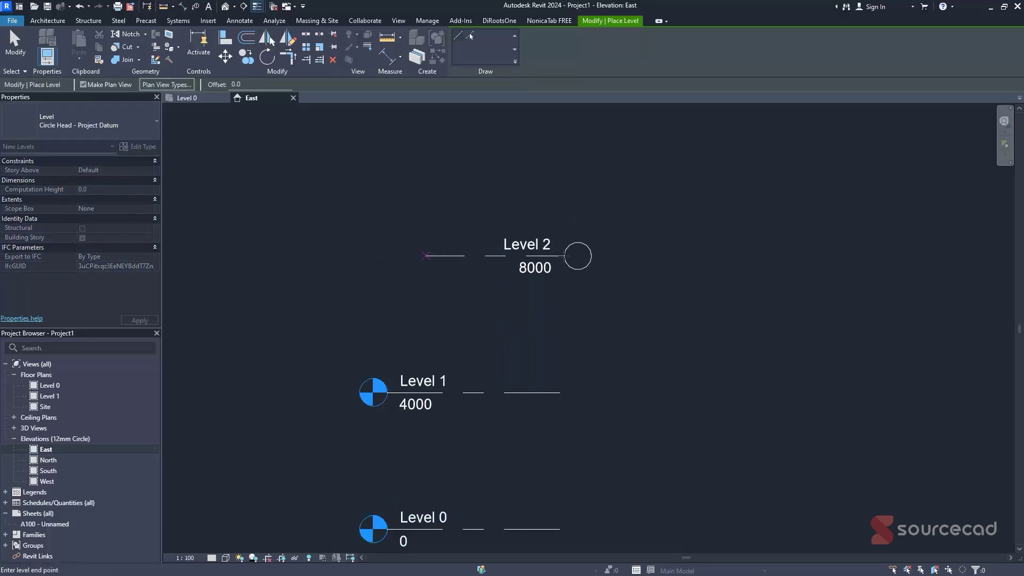
click(388, 256)
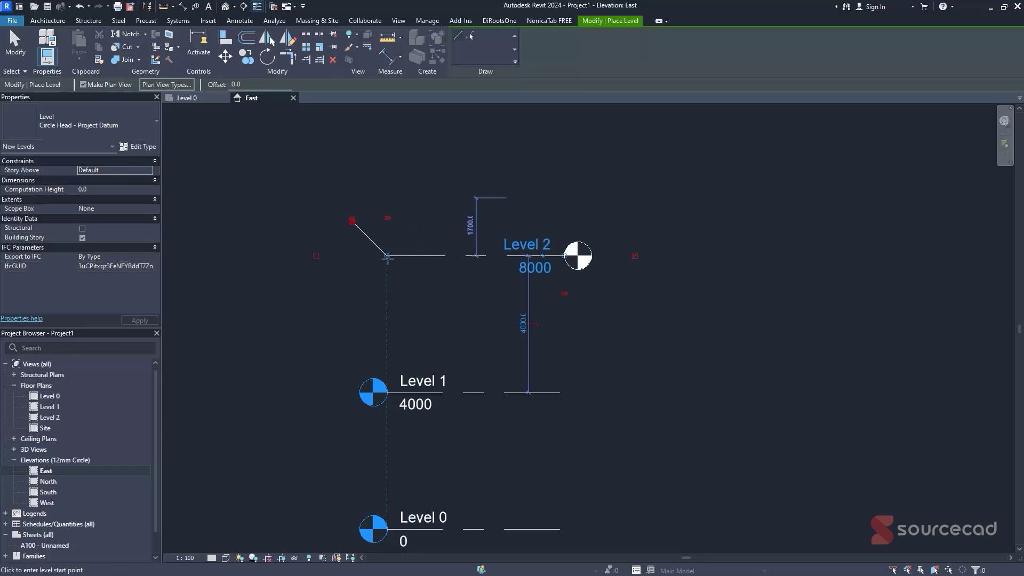
- Finish placing levels in the East elevation and switch to the Level 0 floor plan
key(Escape)
key(Escape)
key(z)
key(f)
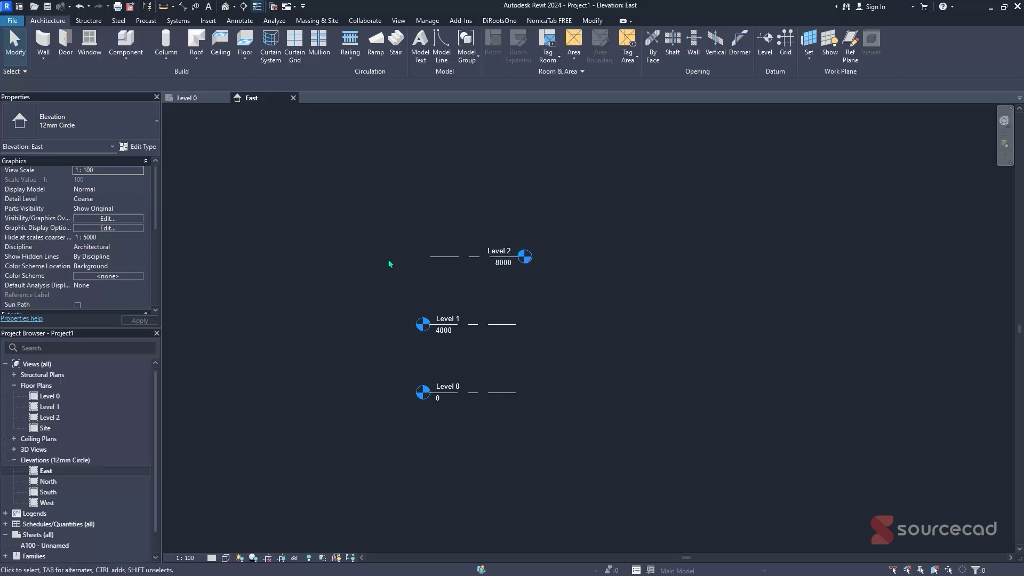
click(202, 103)
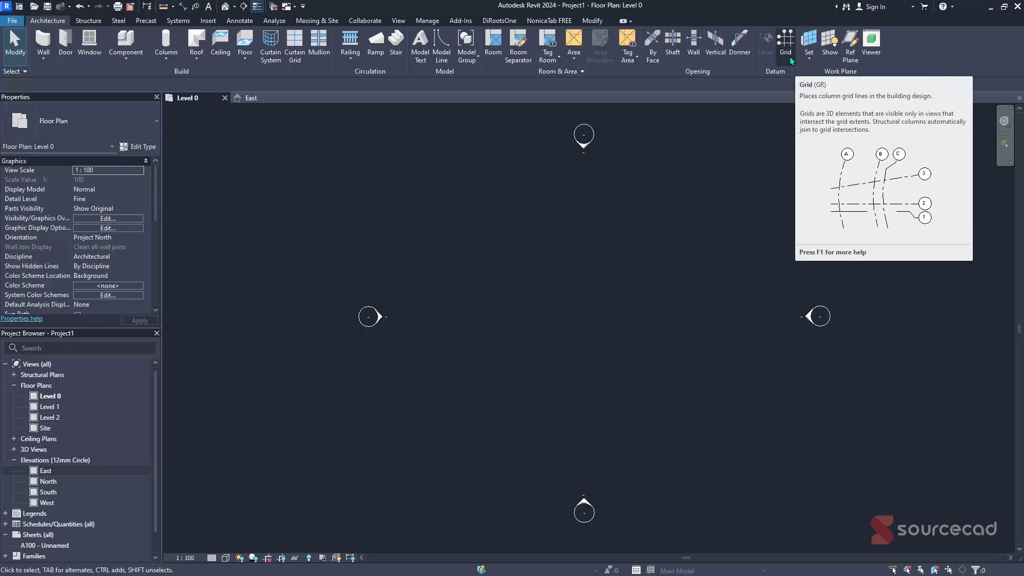
- Draw a multi-segment grid from a horizontal segment, a vertical segment and a shorter returning horizontal segment, with bubbles at both ends
key(g)
key(r)
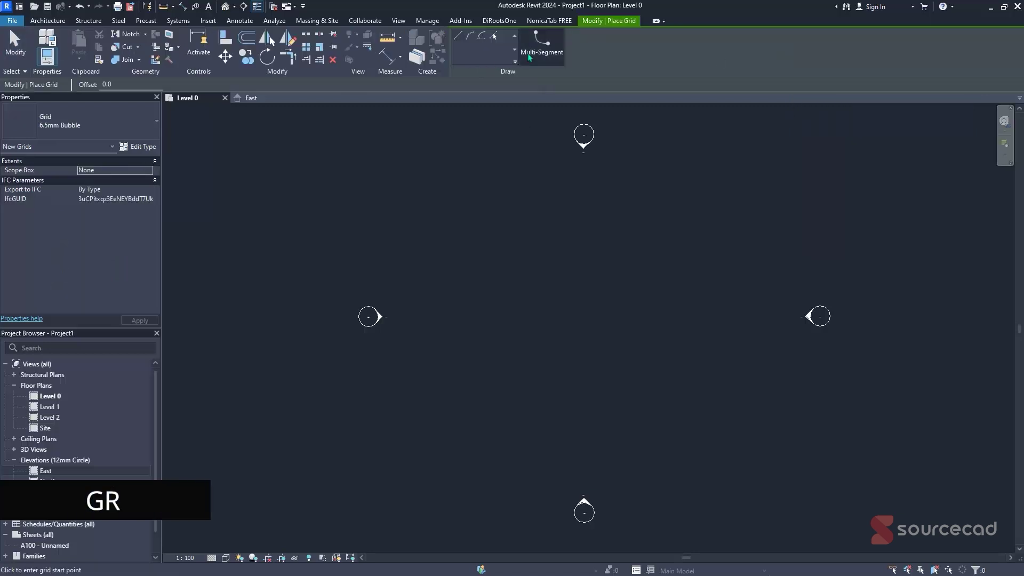
click(541, 43)
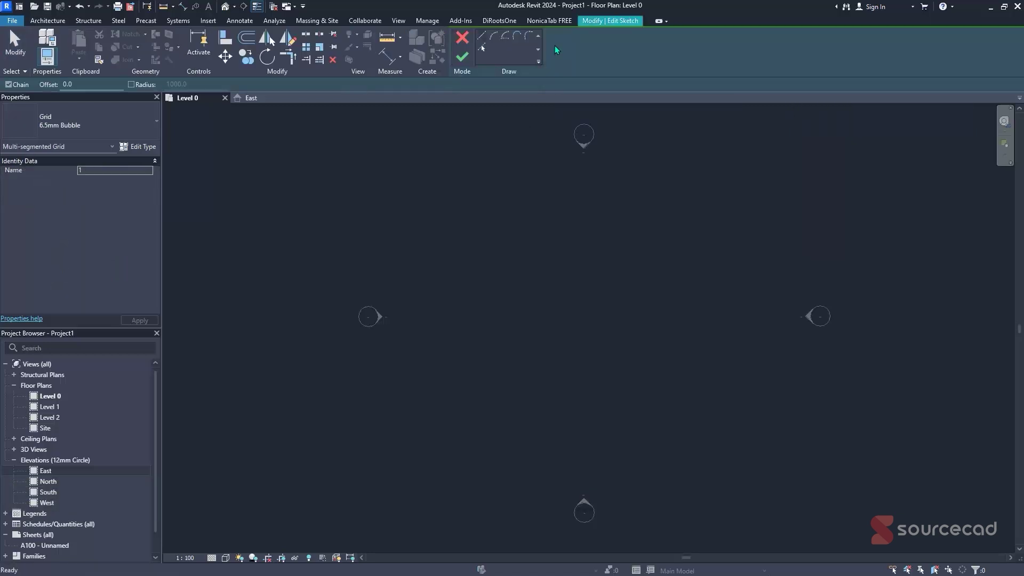
click(487, 216)
click(669, 216)
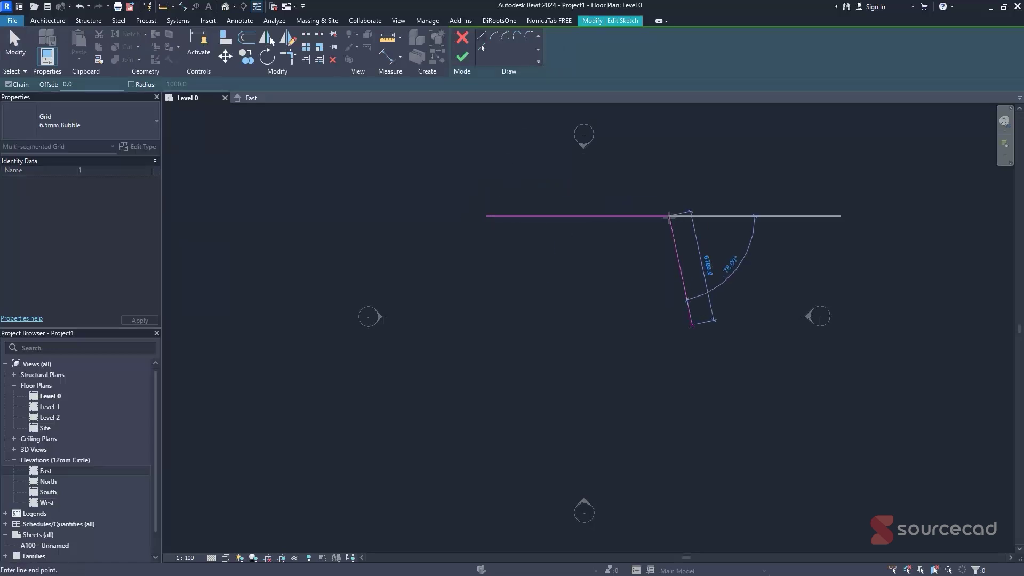
click(669, 377)
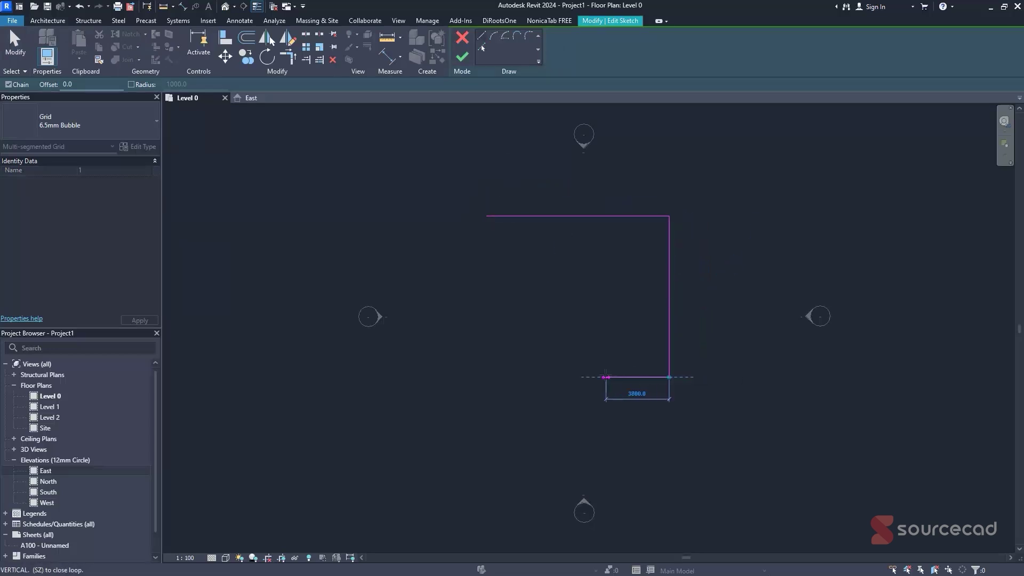
right_click(549, 339)
click(587, 346)
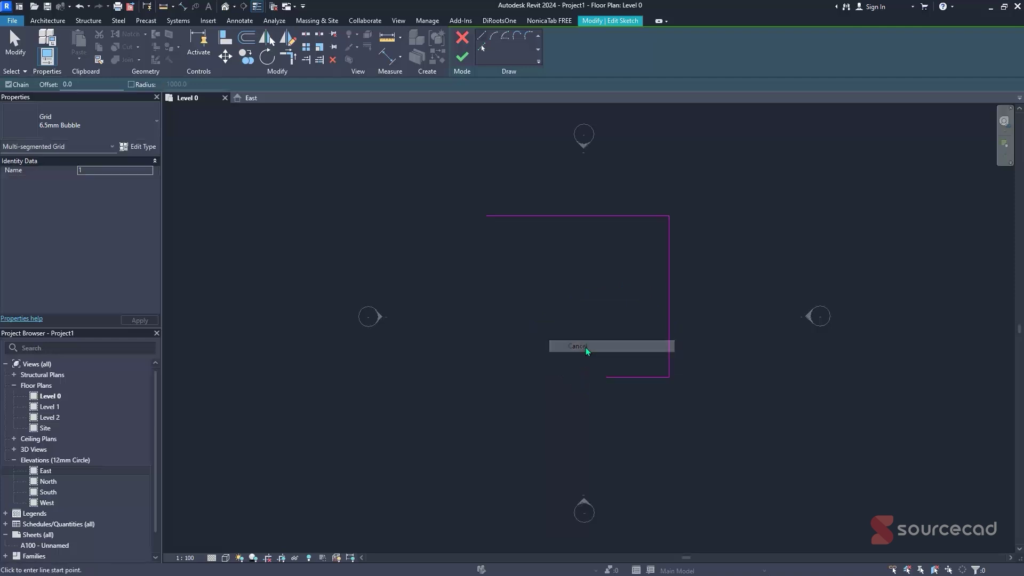
click(462, 56)
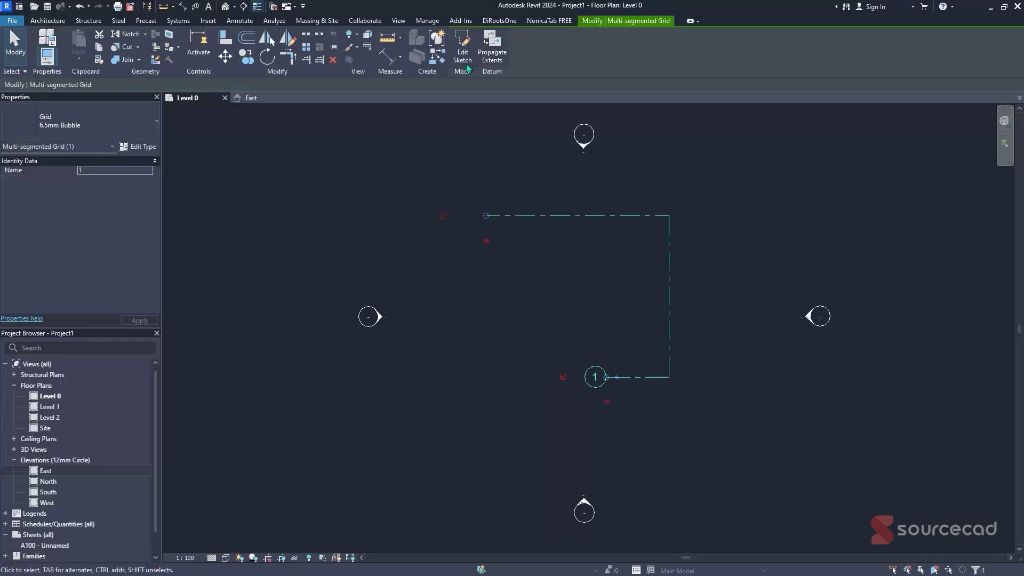
click(444, 216)
key(Escape)
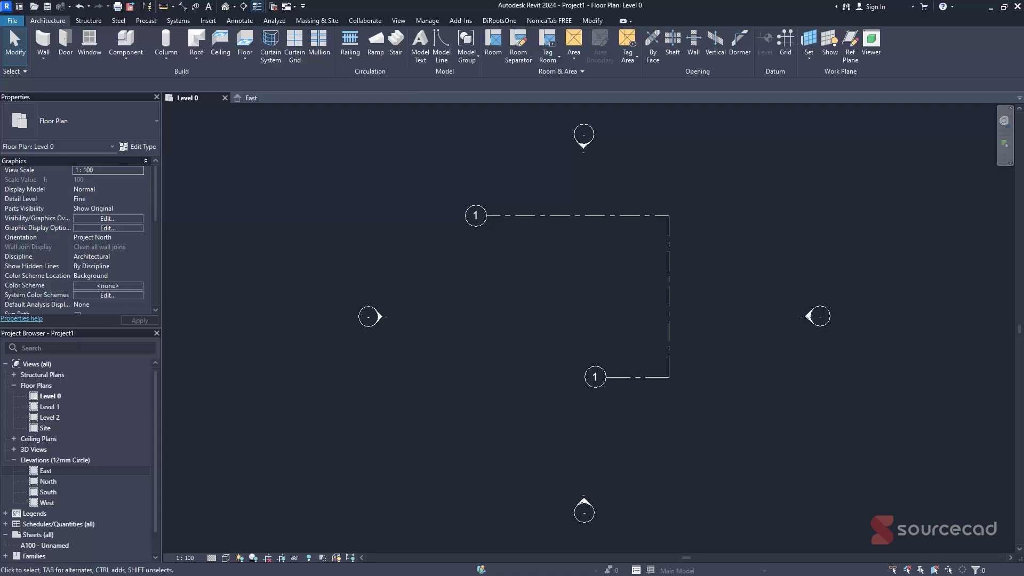
- Open the management dialog for the project's view templates
click(397, 20)
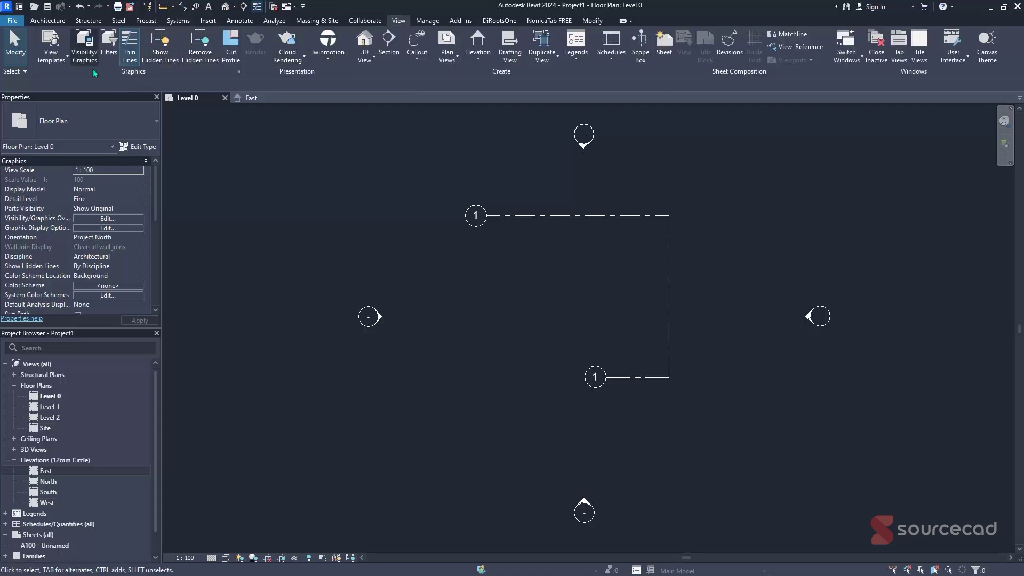
click(52, 43)
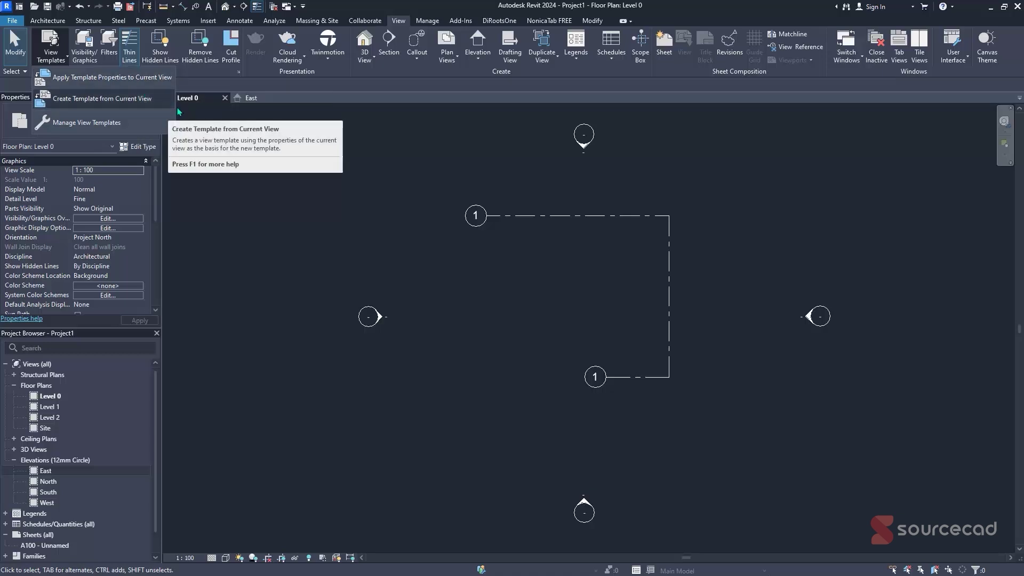
key(Down)
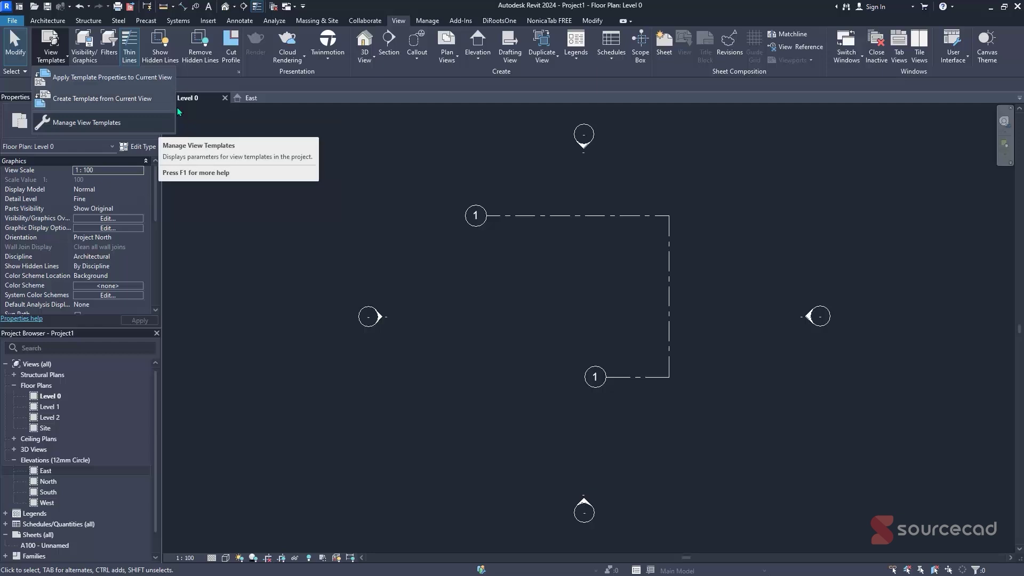
click(154, 122)
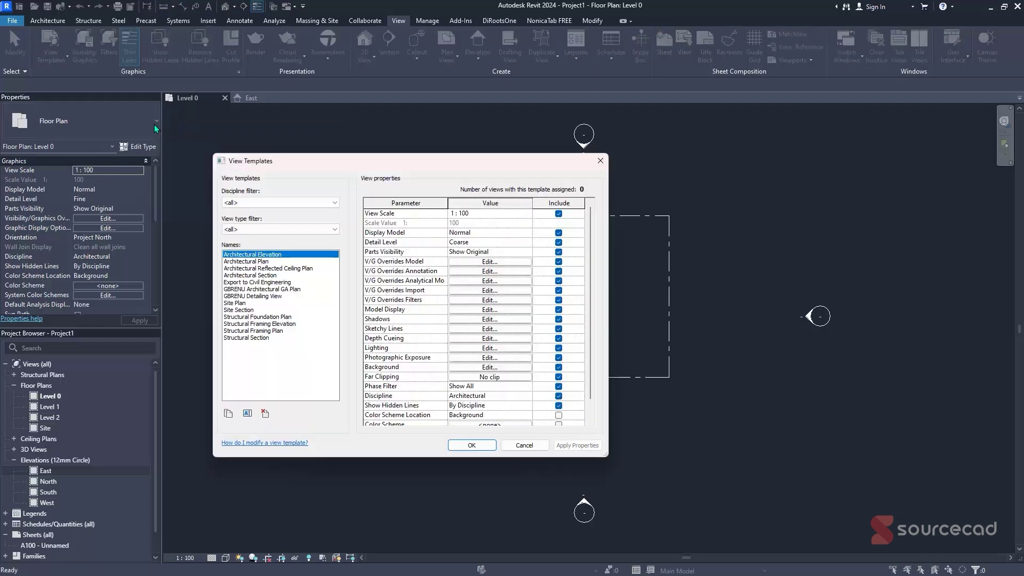
drag(272, 164, 381, 123)
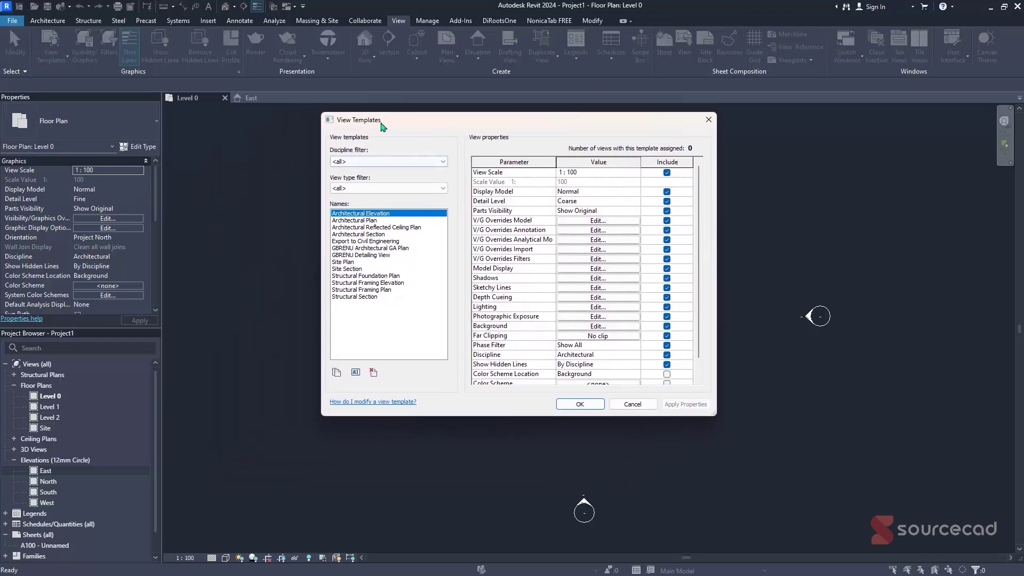
- Filter the view templates to the Structural discipline and look through the listed templates down to Structural Section
click(427, 162)
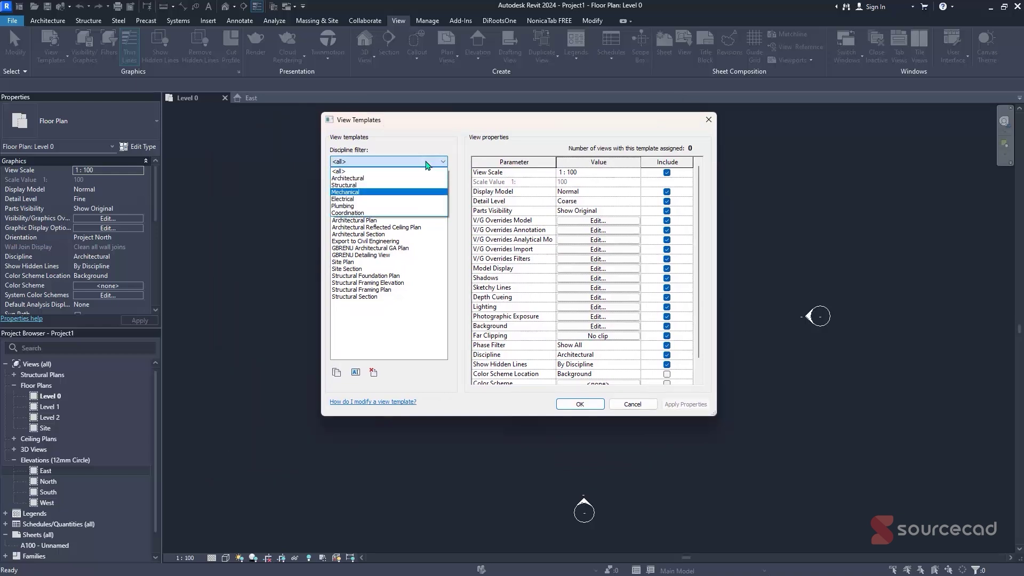
click(392, 185)
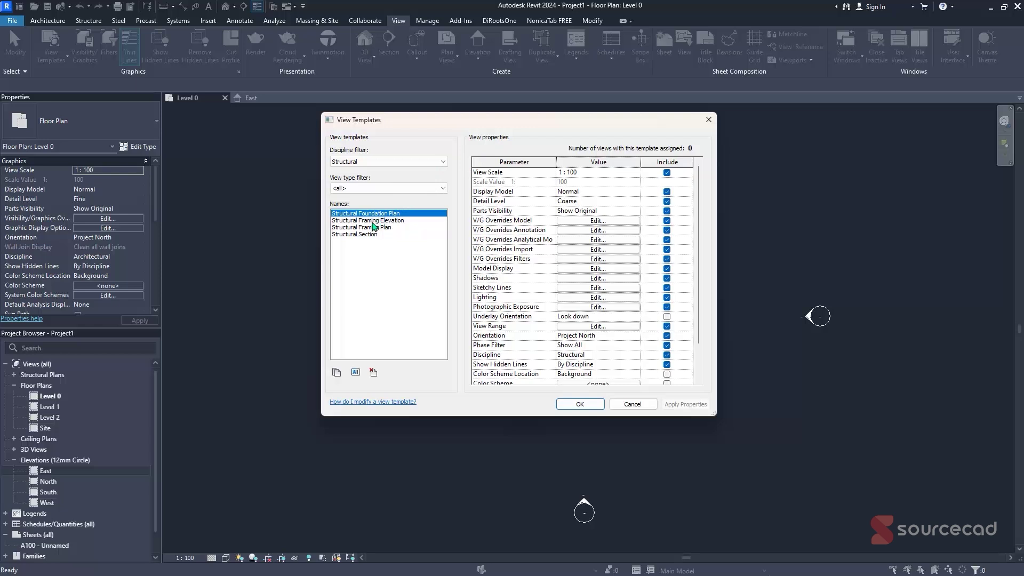
key(Down)
key(Down)
key(Down)
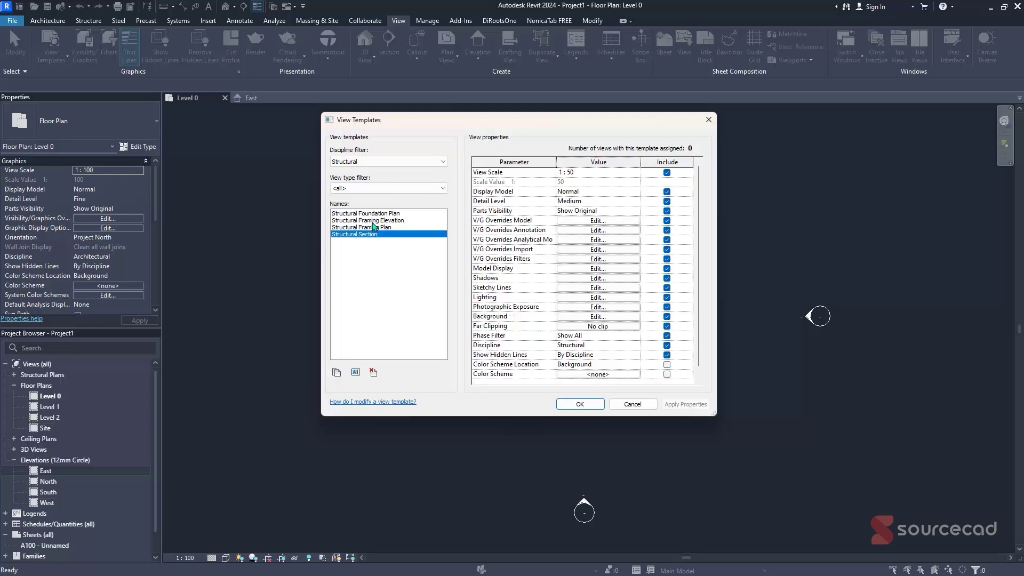
- Check the view templates of other disciplines such as Electrical, and return to the Structural discipline filter
click(373, 161)
click(372, 170)
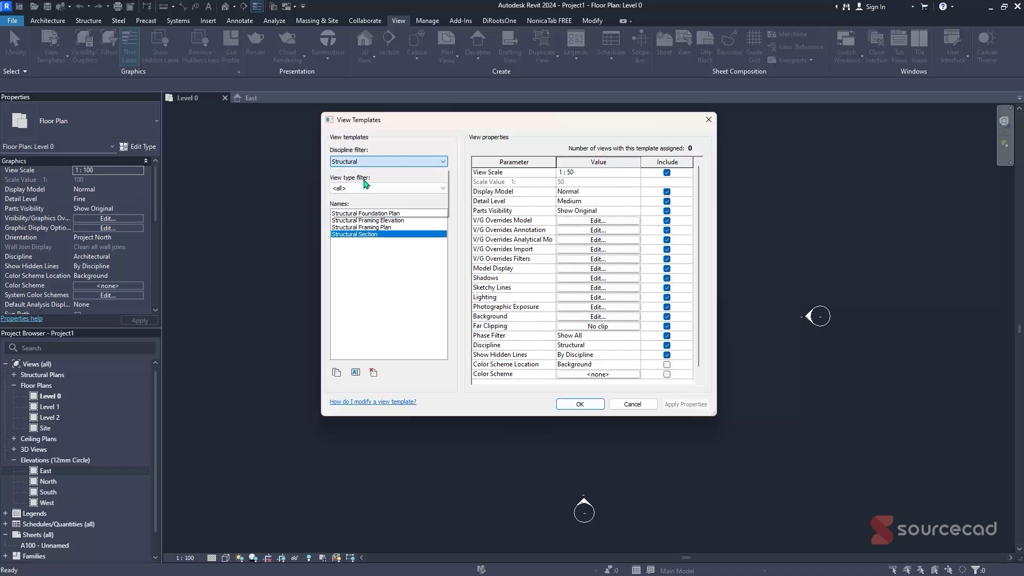
key(Down)
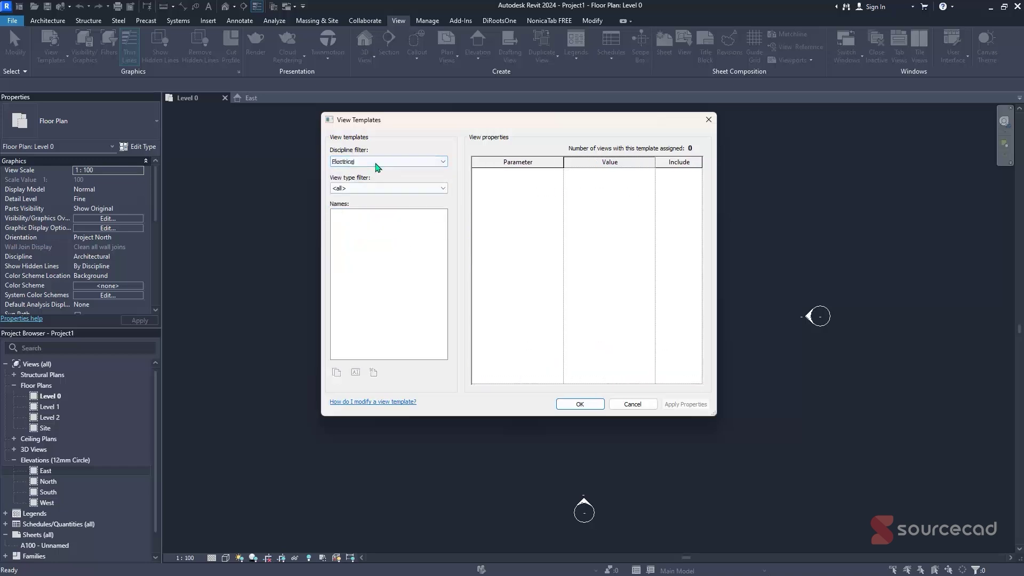
key(Up)
click(379, 163)
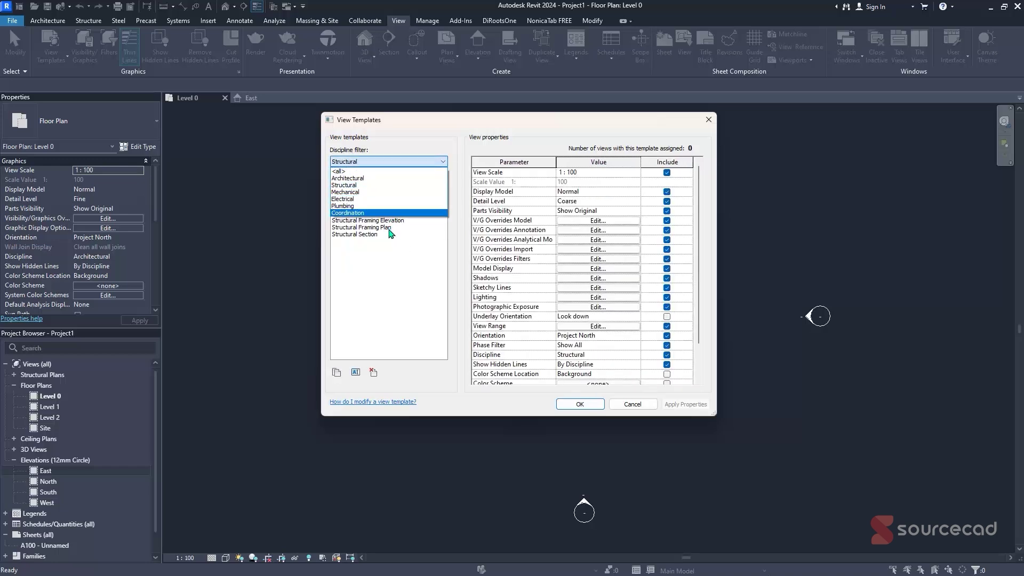
click(391, 233)
- Look at the view type filter options and the Structural Framing Plan template's properties, and close the dialog without changes
click(395, 188)
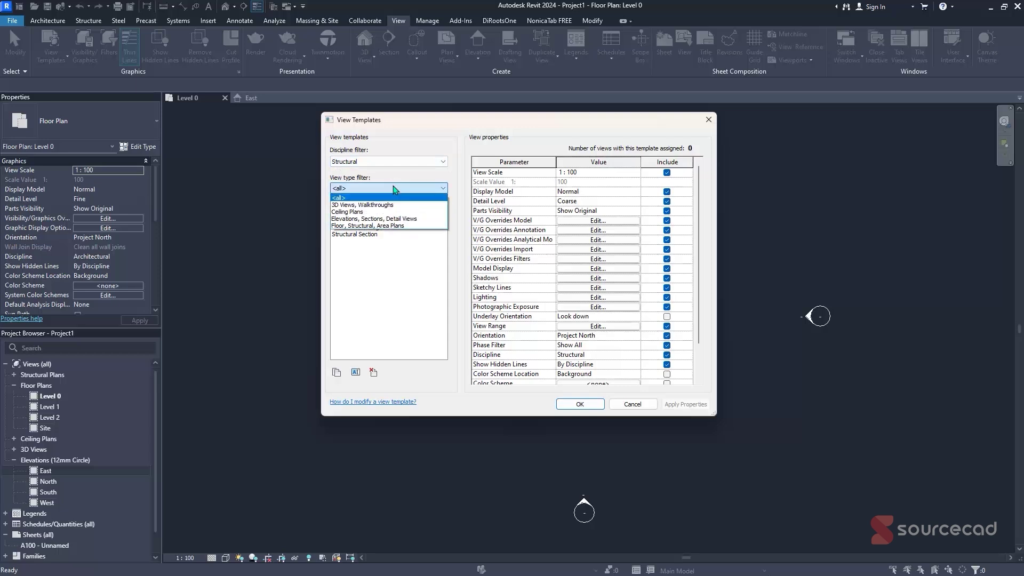
click(368, 236)
click(358, 228)
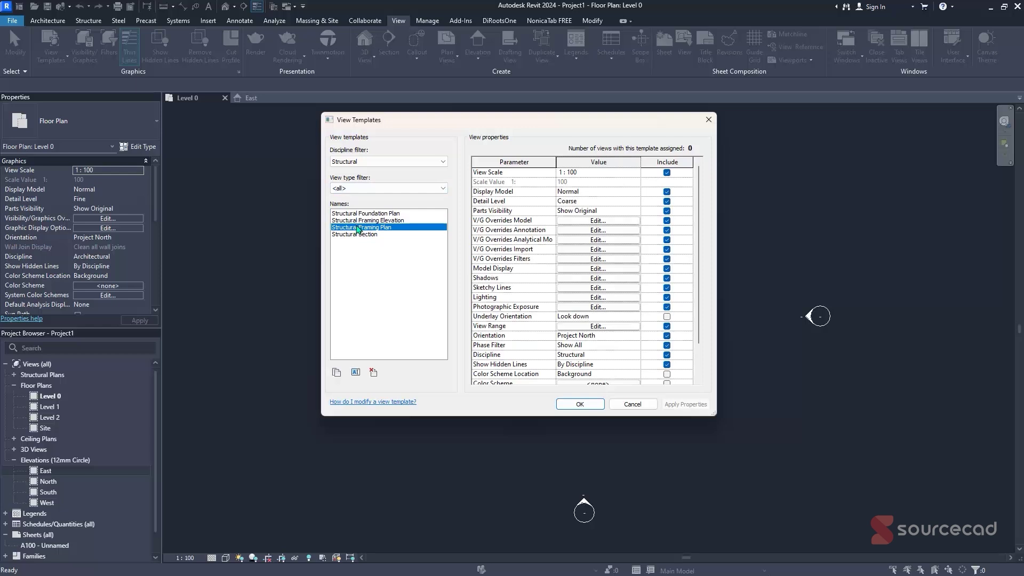
scroll(358, 230, down, 2)
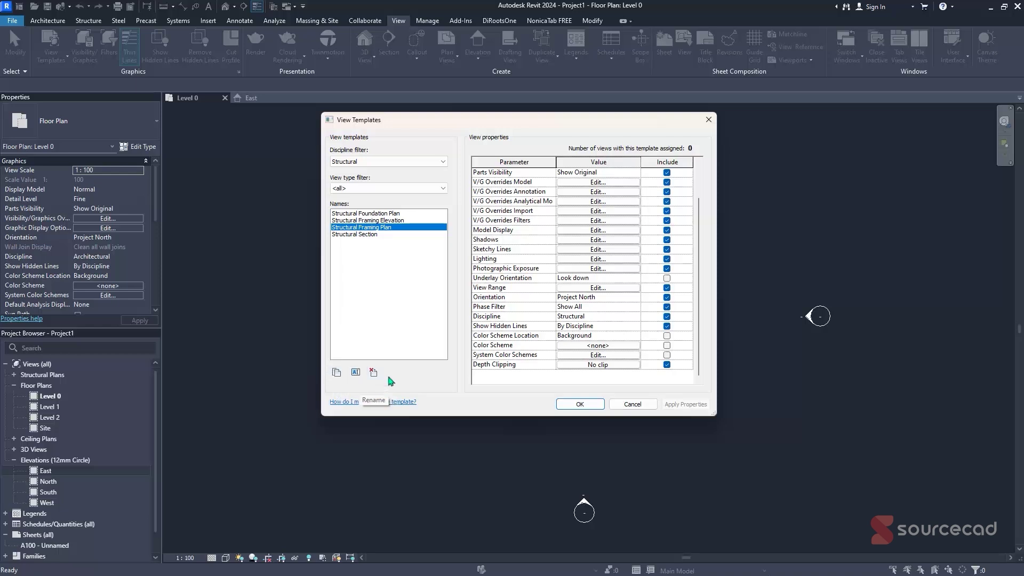
click(712, 122)
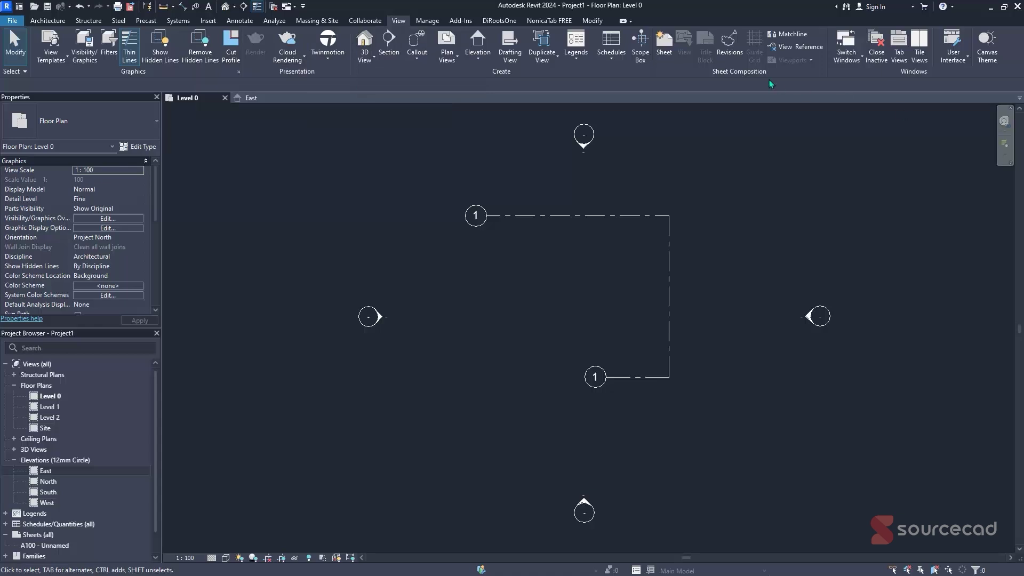
- Start a new sheet and browse to the Titleblocks folder of the UK family library to load a title block
click(664, 53)
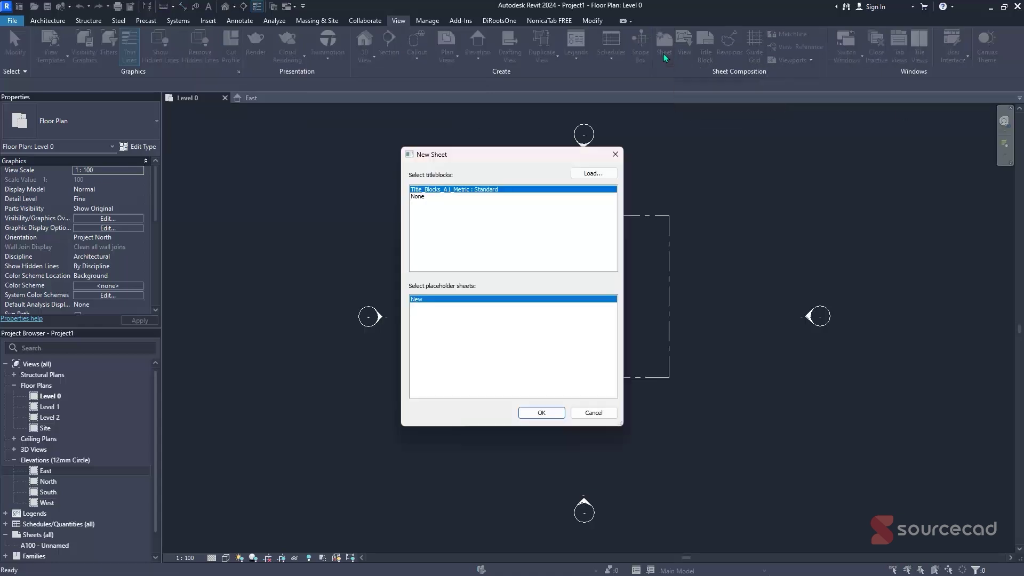
click(587, 178)
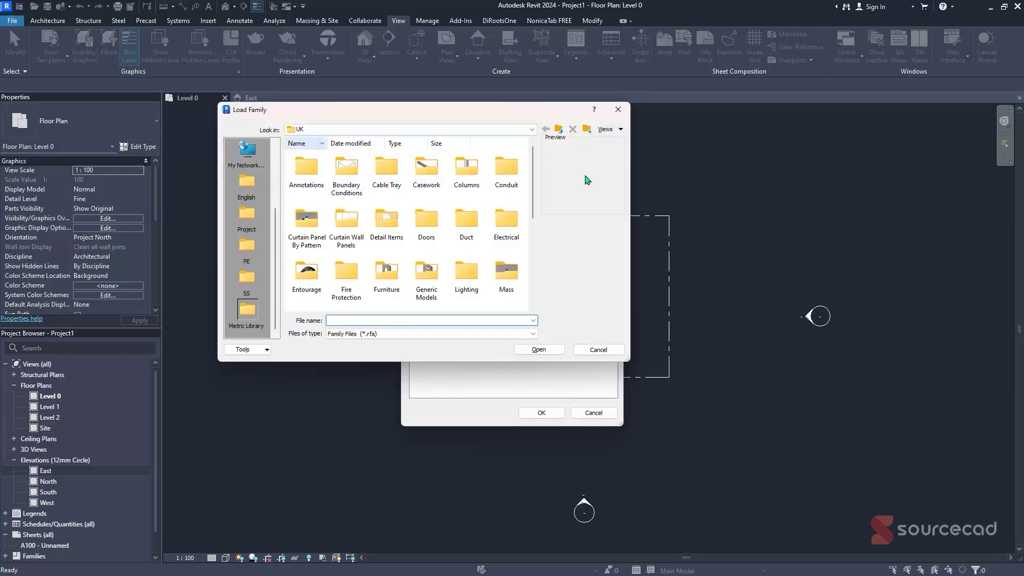
click(367, 129)
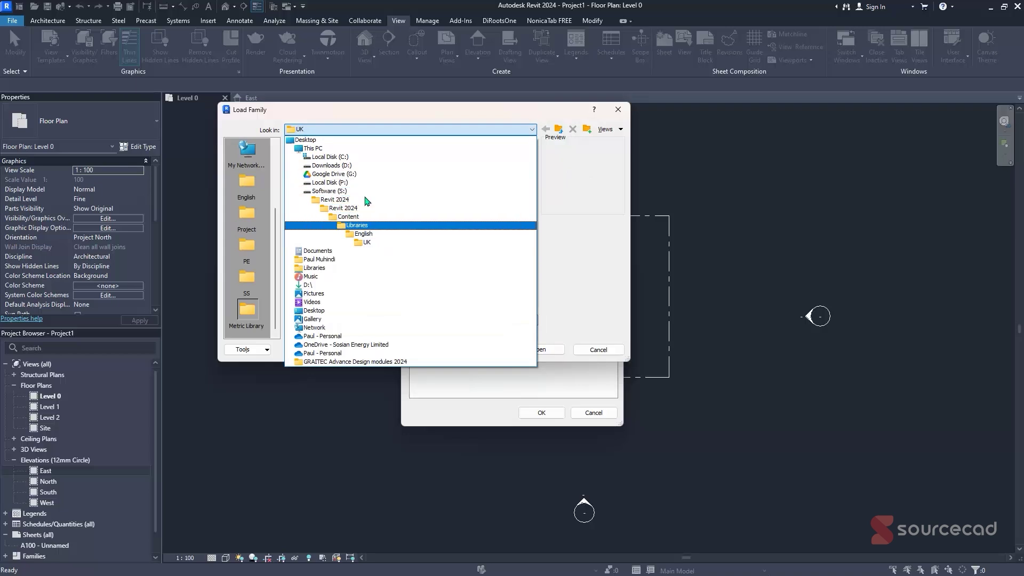
click(382, 241)
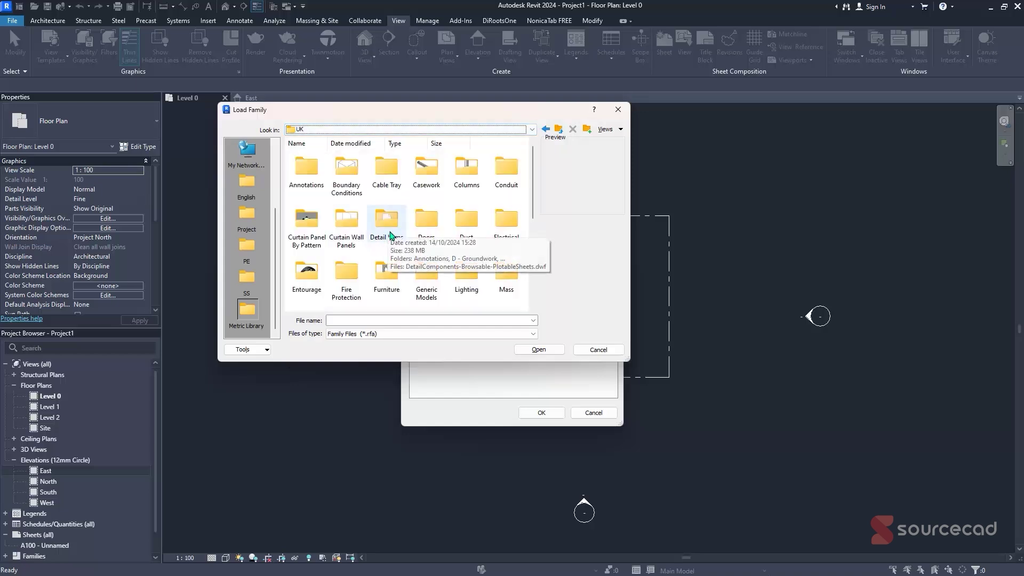
scroll(391, 235, down, 5)
click(461, 289)
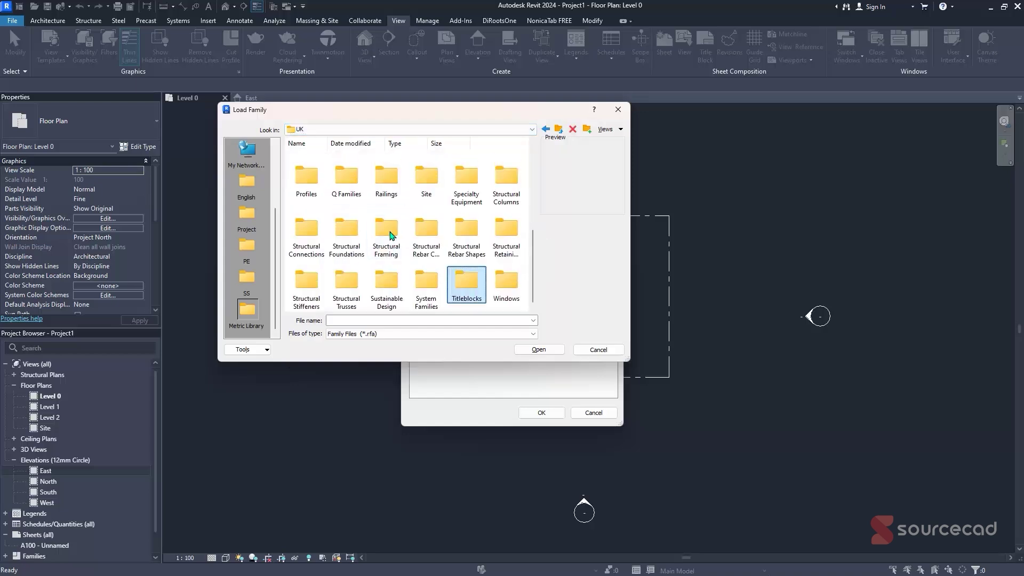
double_click(460, 289)
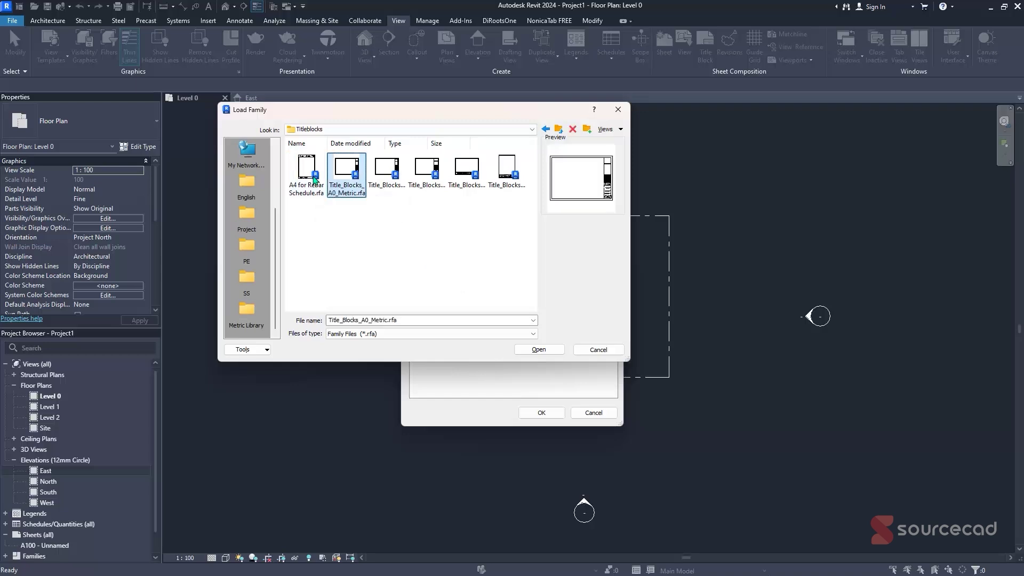
- Preview the metric title block families from A1 to A4, and return to Title_Blocks_A0_Metric.rfa
click(386, 175)
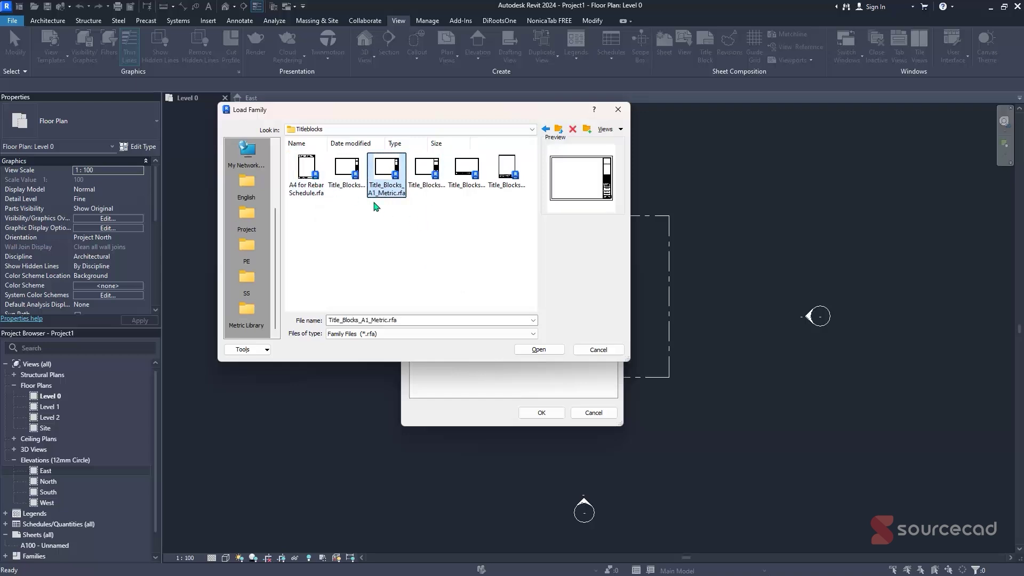
click(424, 176)
key(Right)
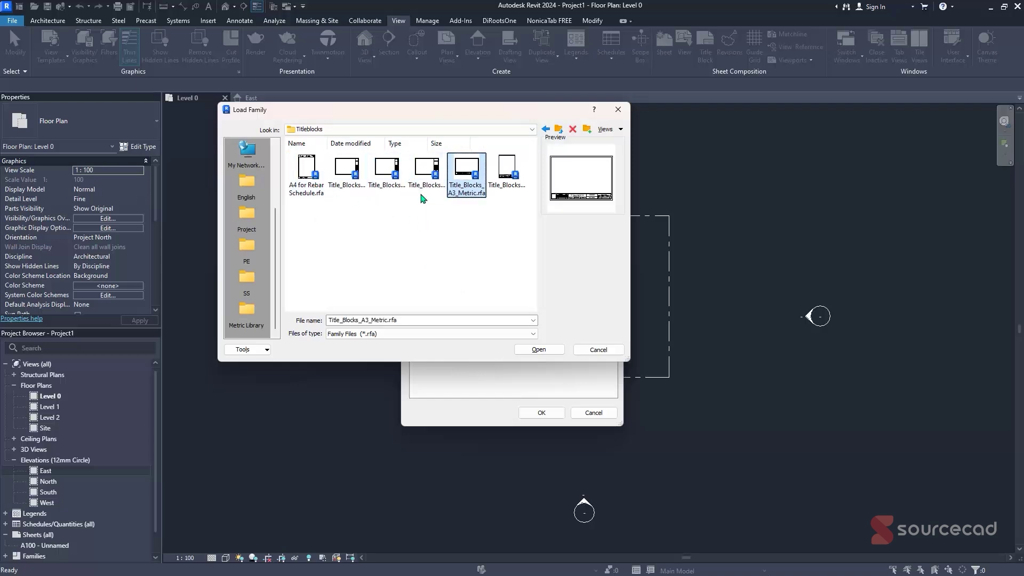
key(Right)
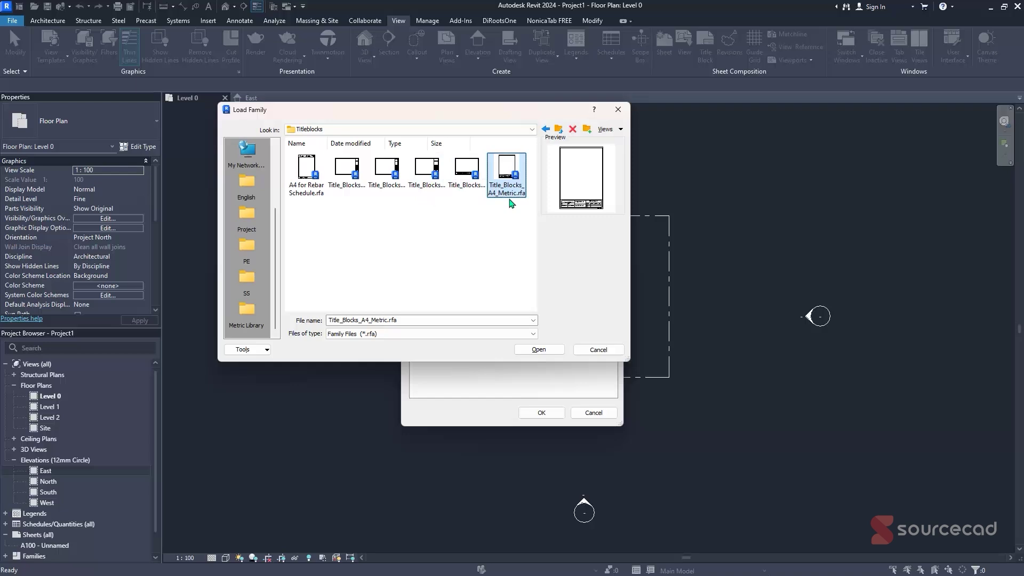
key(Left)
key(Left)
key(Left)
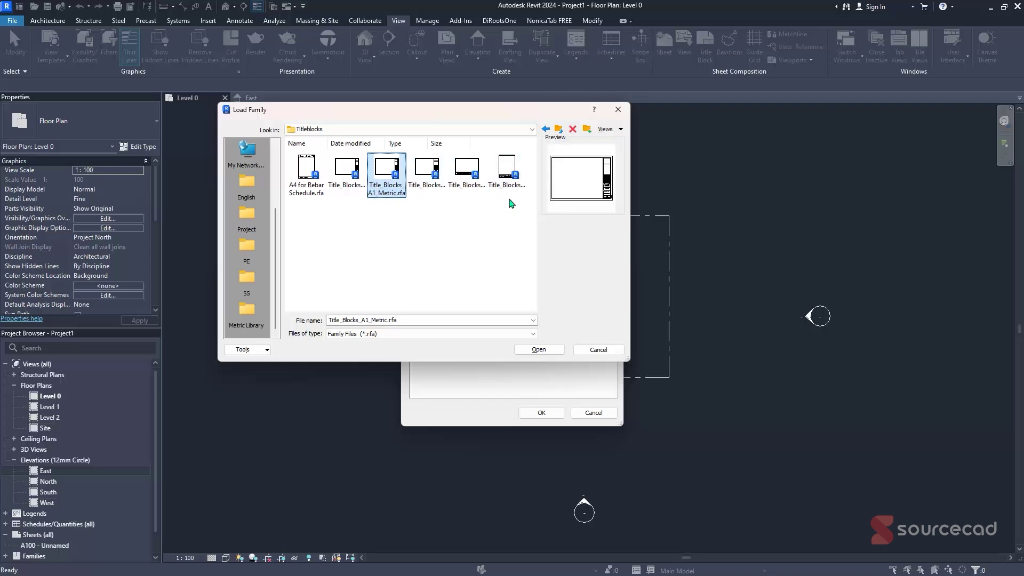
key(Left)
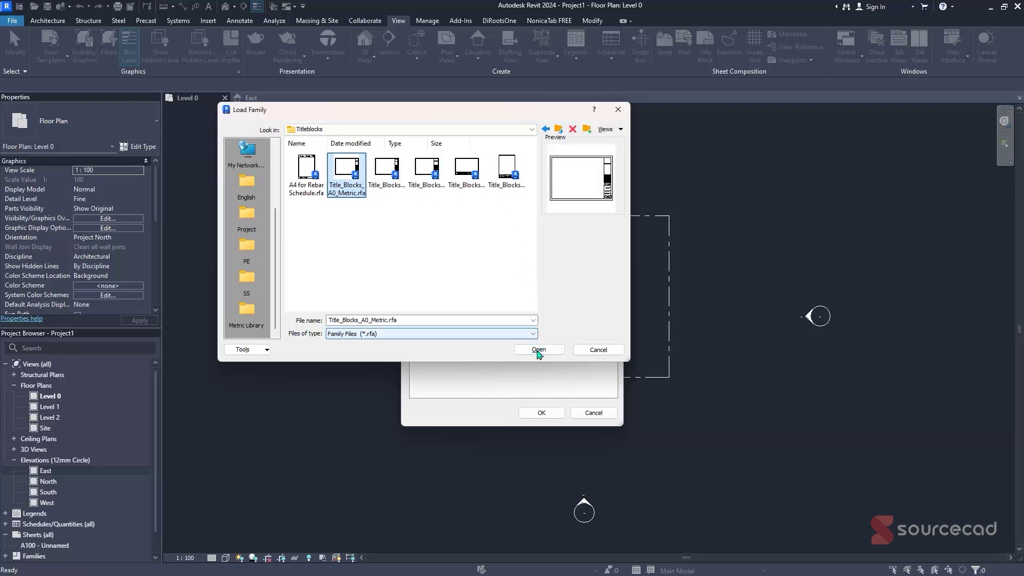
- Load the Title_Blocks_A0_Metric title block family, and close the new sheet setup without creating a sheet
click(538, 351)
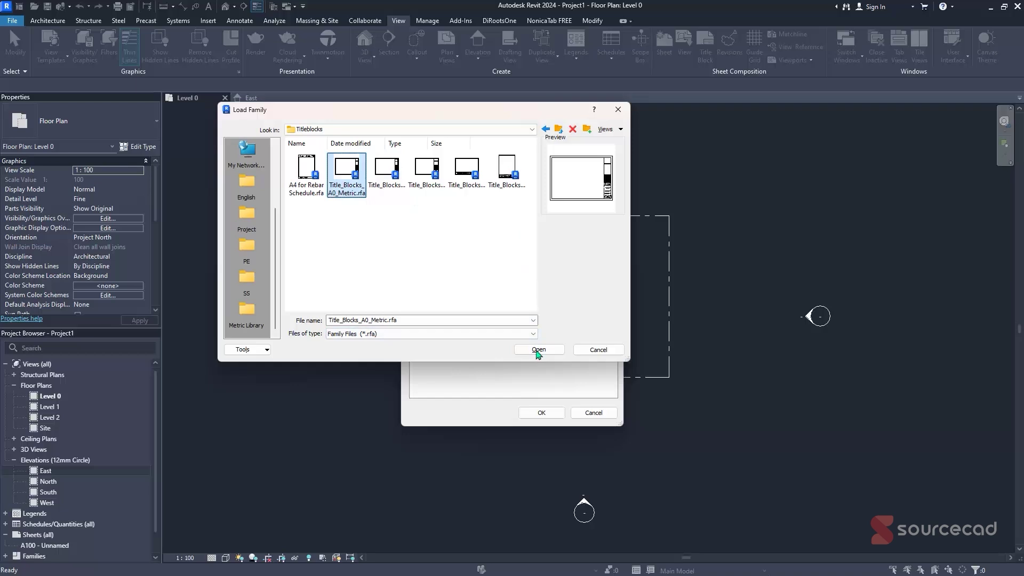
click(531, 352)
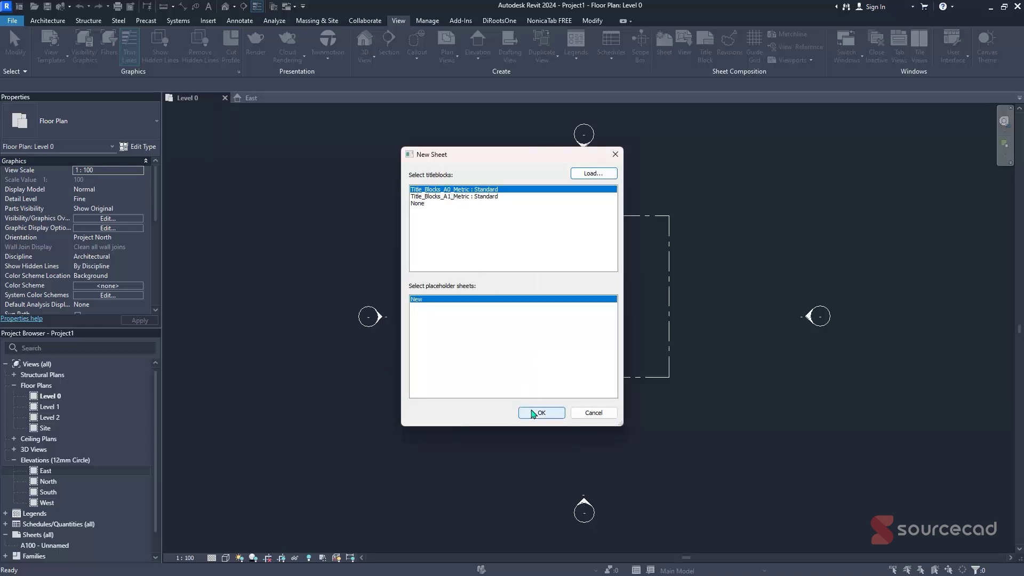
click(593, 414)
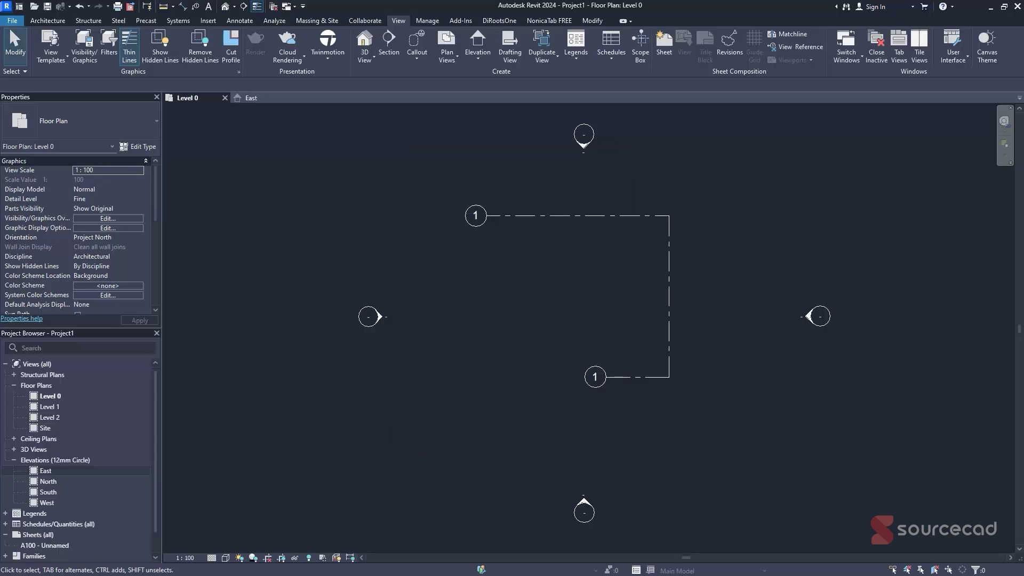
- Open the recent model "Modeling a steel truss in Revit complete guide"
click(47, 20)
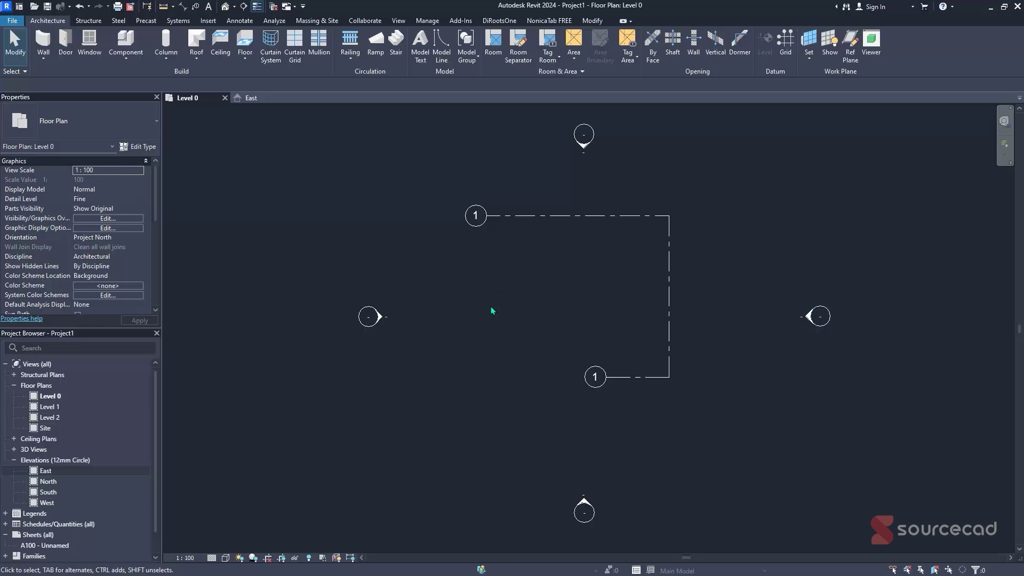
click(18, 7)
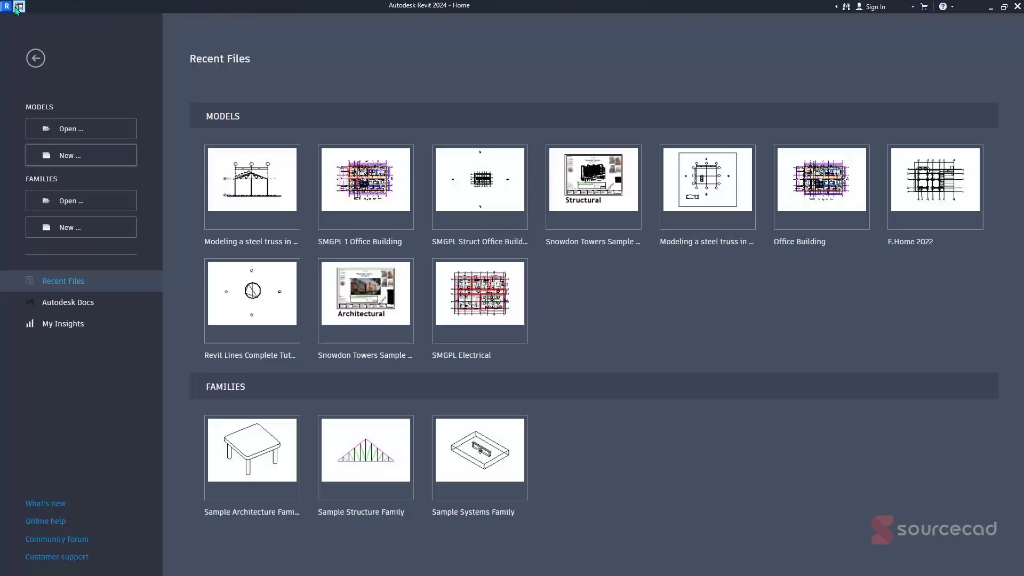
click(260, 240)
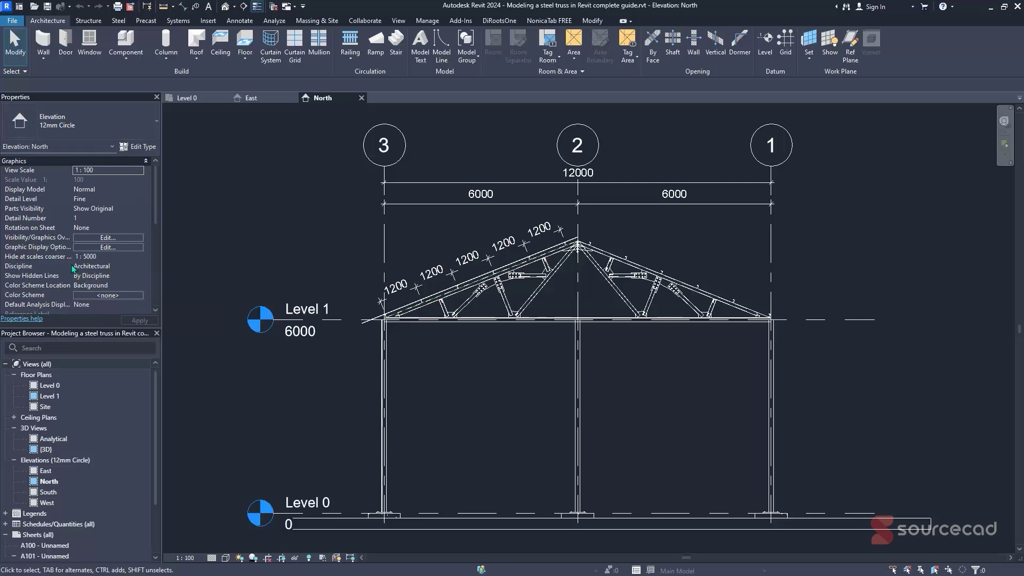
- Set the North elevation view's discipline to Electrical and apply the change
click(137, 270)
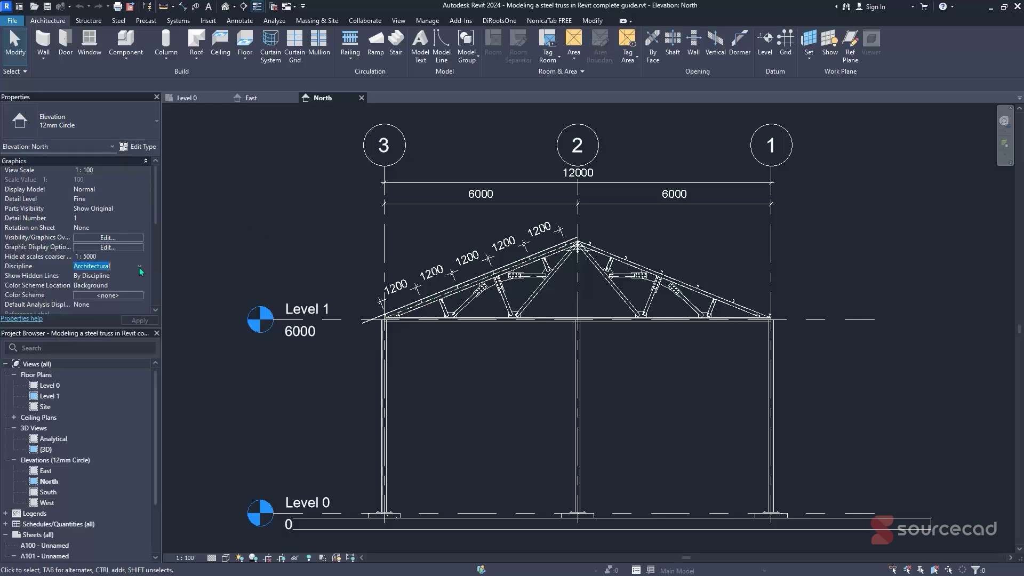
click(139, 266)
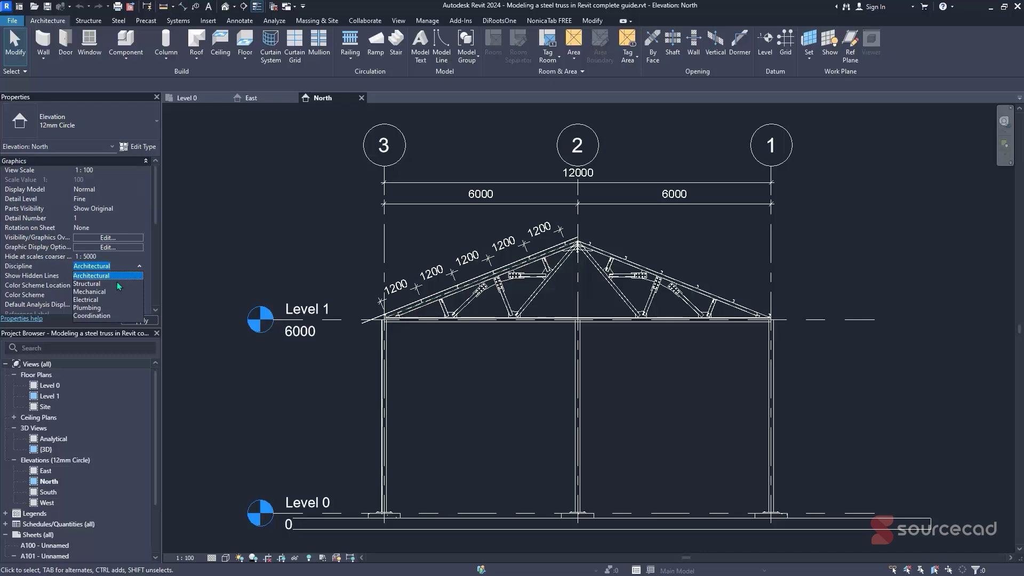
click(99, 299)
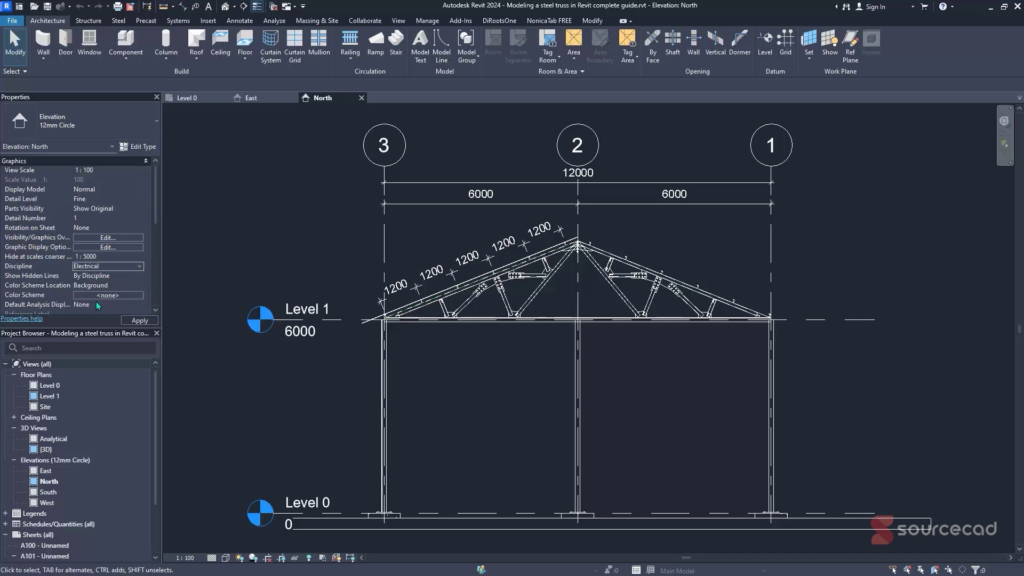
click(125, 322)
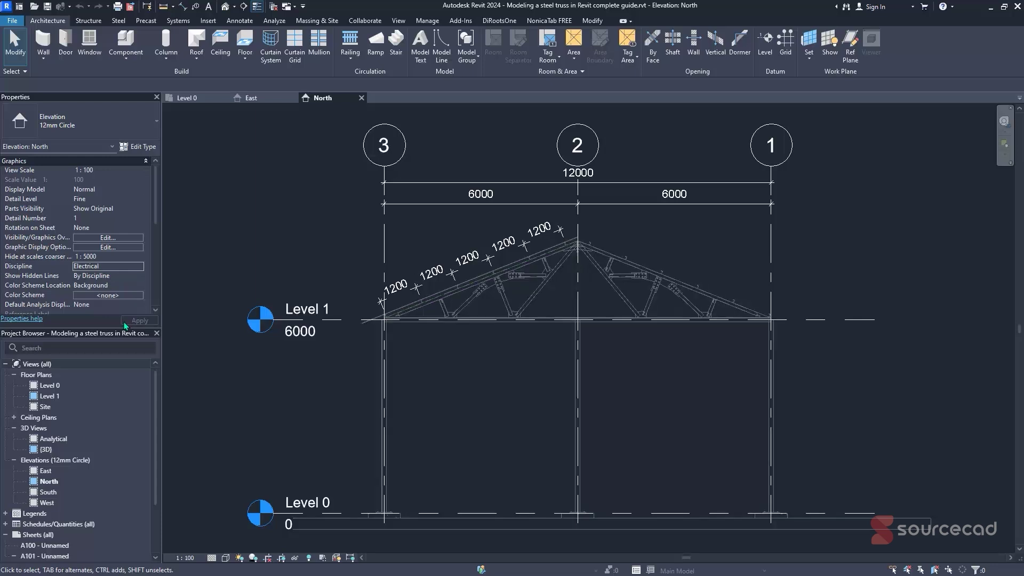